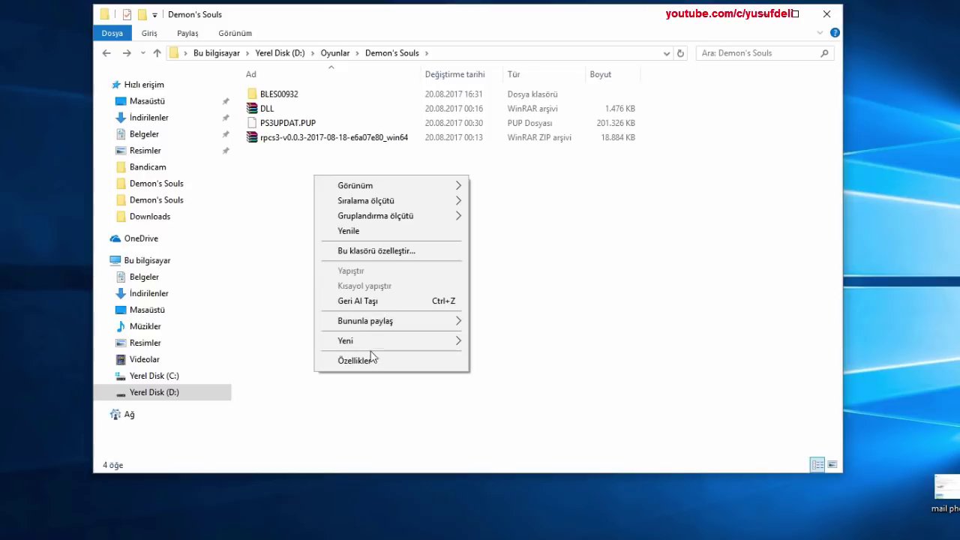
- Create a new folder named Demon's Souls alongside the BLES00932 folder
mouse_move(462, 342)
click(512, 341)
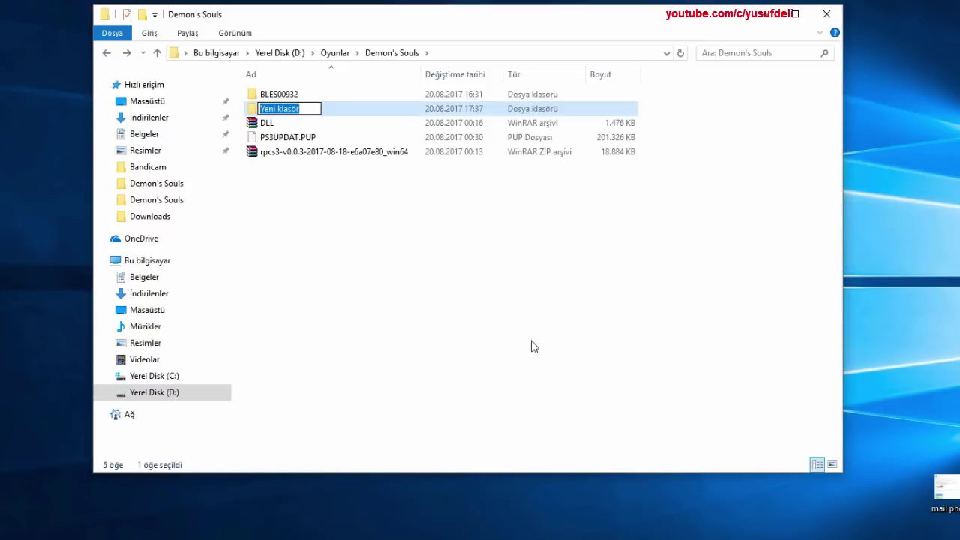
text(Demon's Souls)
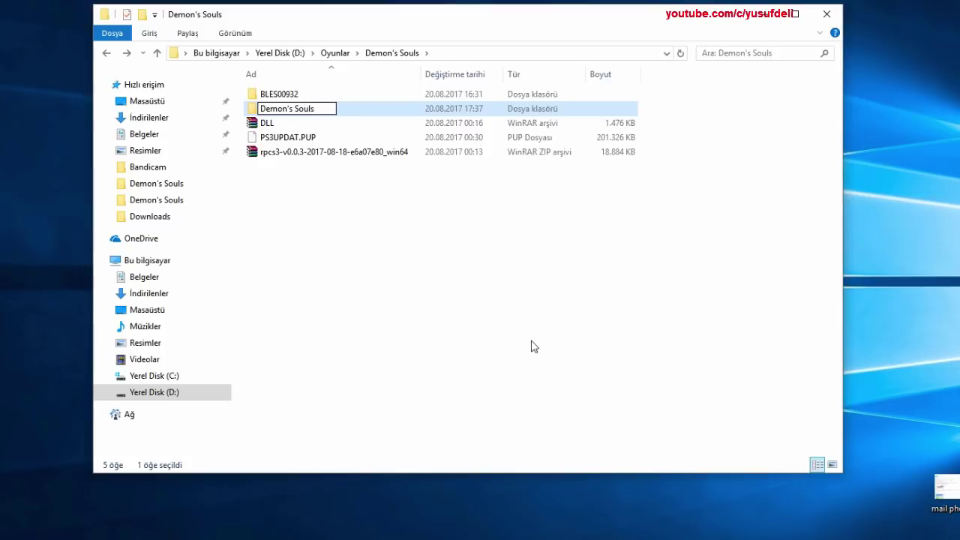
click(446, 290)
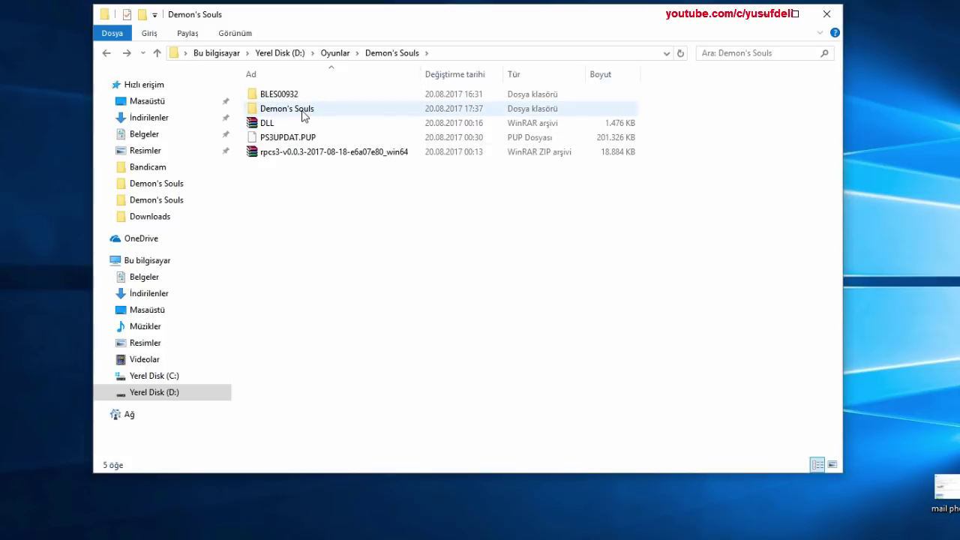
- Copy PS3UPDAT.PUP into the new inner Demon's Souls folder
click(282, 137)
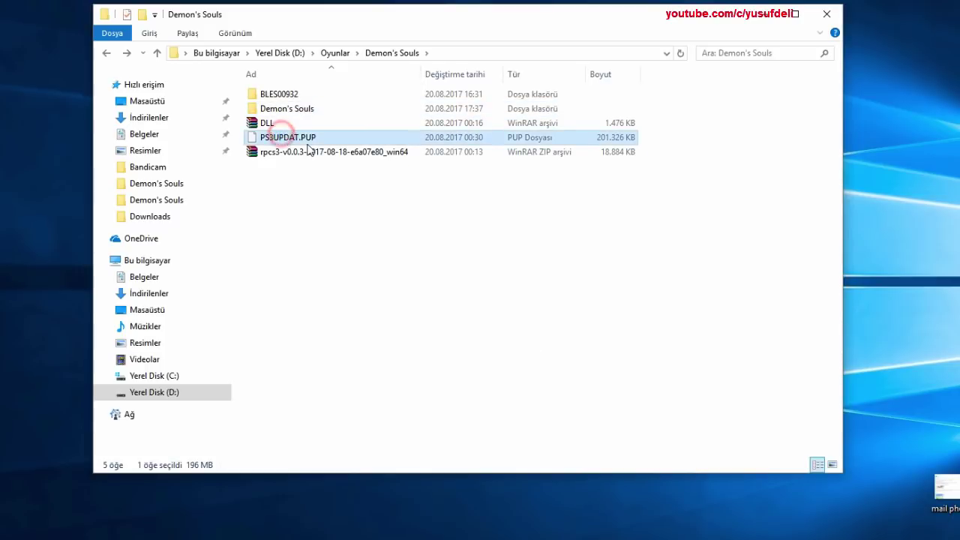
right_click(292, 141)
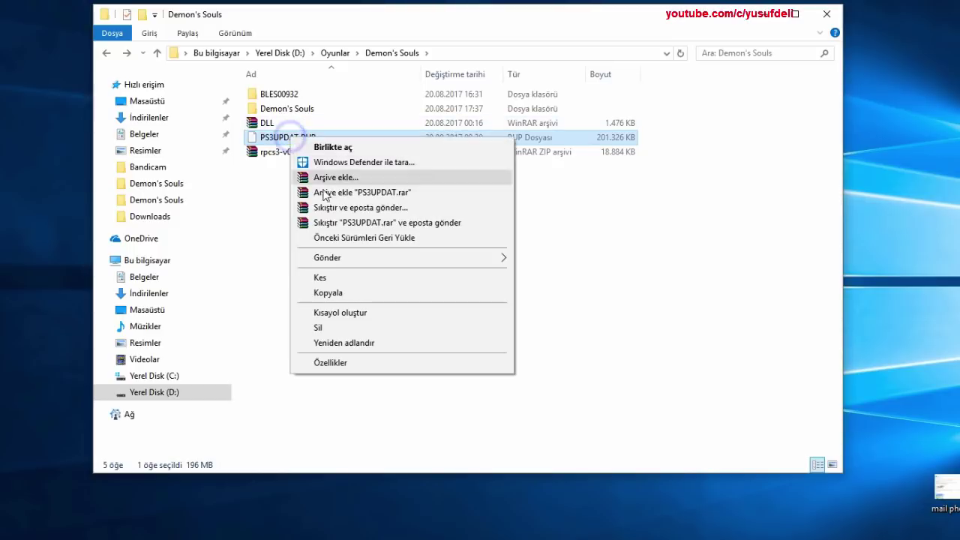
click(328, 290)
click(296, 112)
double_click(296, 111)
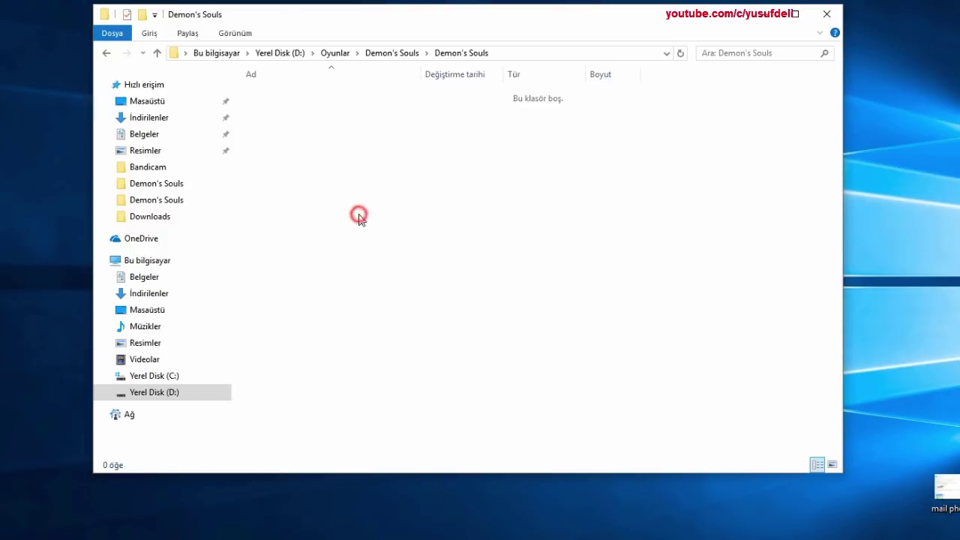
right_click(358, 215)
click(398, 309)
click(357, 215)
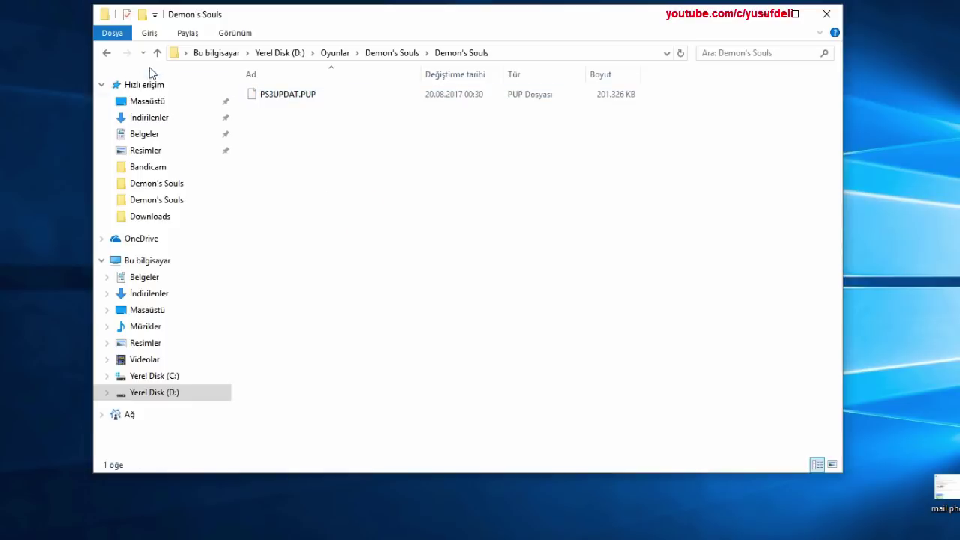
- Extract all files of the DLL archive into the inner Demon's Souls folder and close the archive
click(103, 55)
double_click(283, 122)
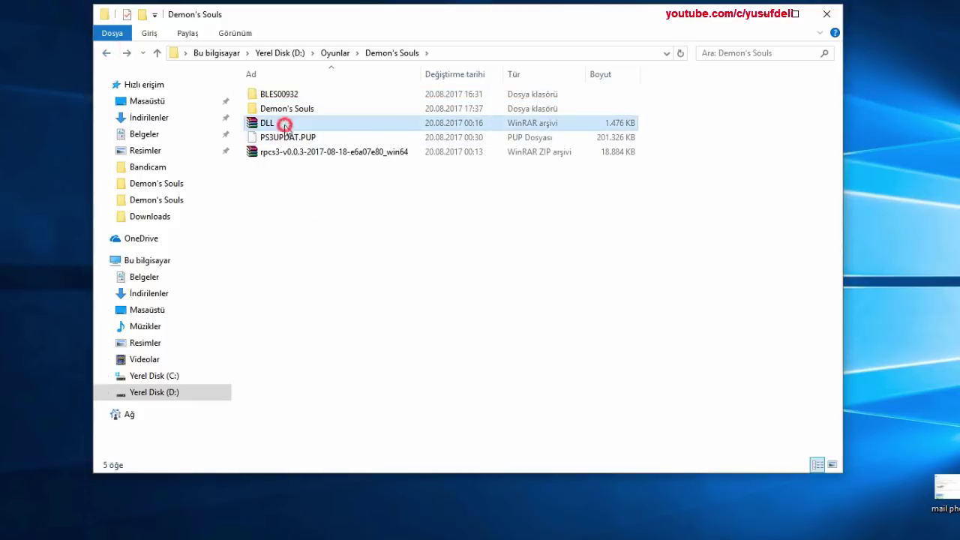
drag(449, 28, 677, 23)
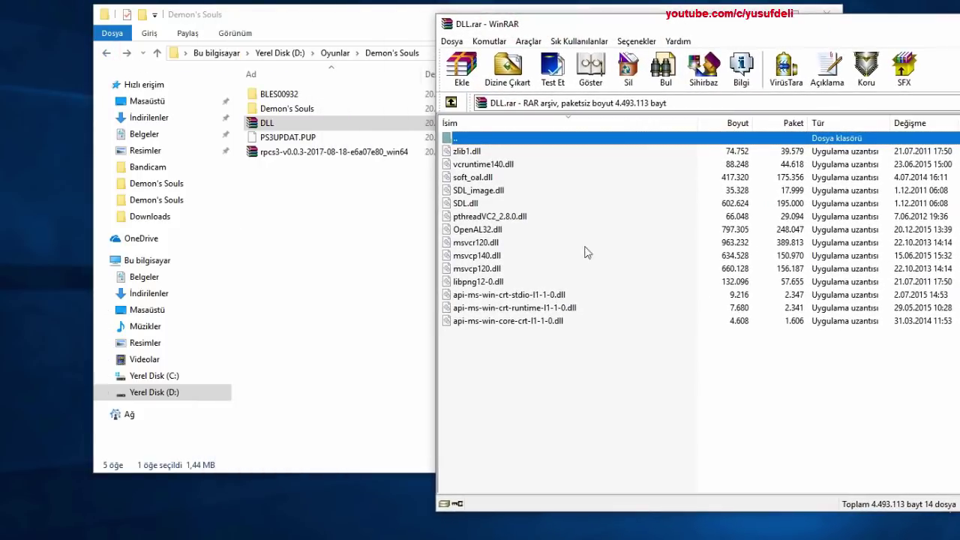
click(521, 358)
drag(524, 360, 300, 123)
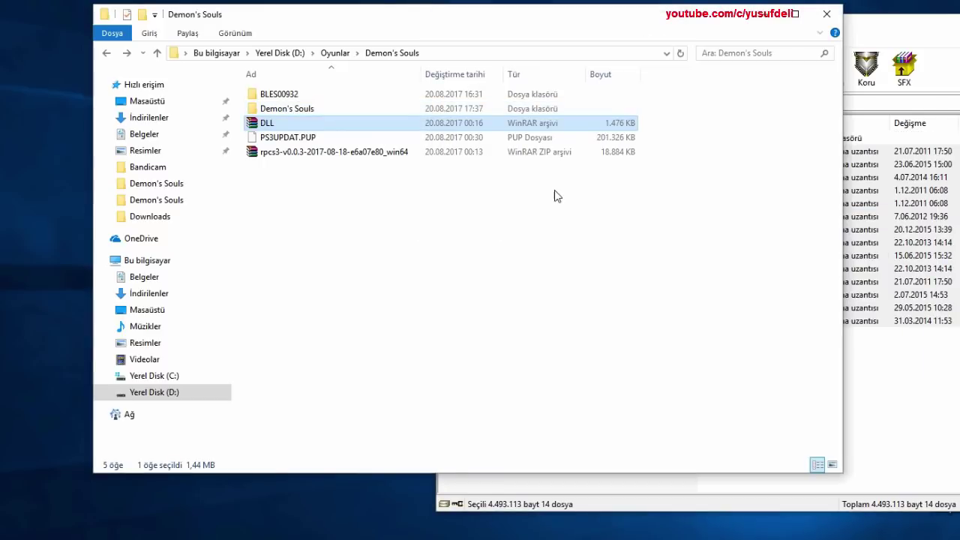
drag(885, 34, 681, 34)
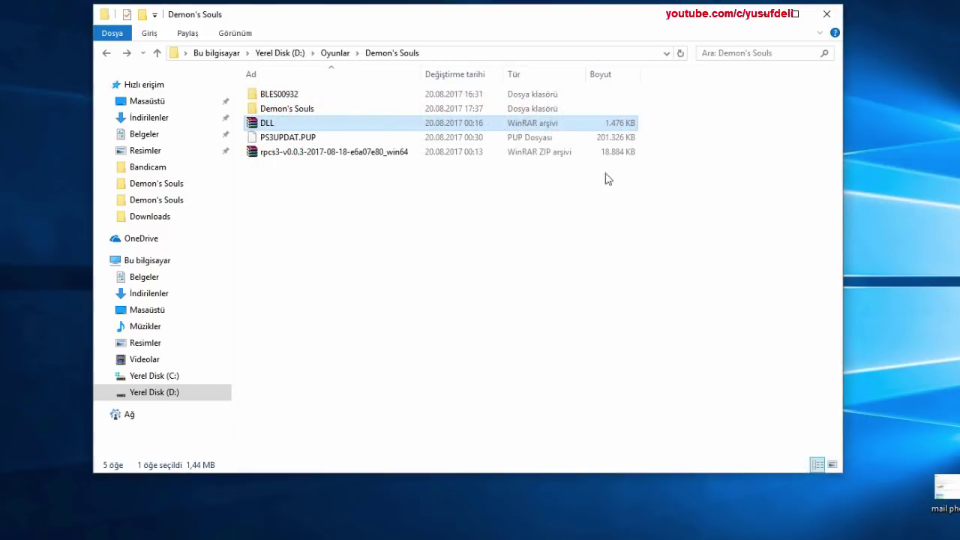
- Extract everything from the rpcs3-v0.0.3 archive into the inner Demon's Souls folder, replacing the existing OpenAL32.dll, and close the archive
click(315, 200)
double_click(317, 153)
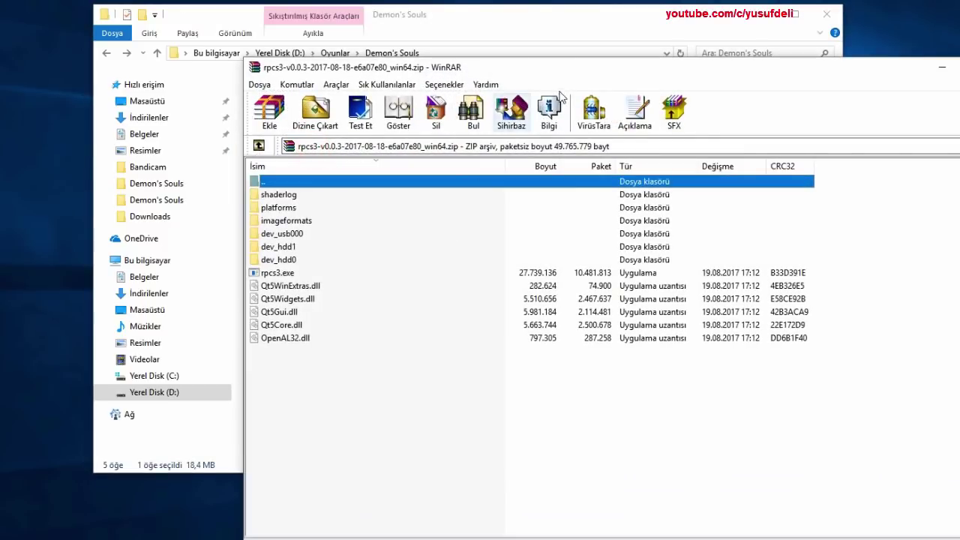
drag(562, 69, 776, 35)
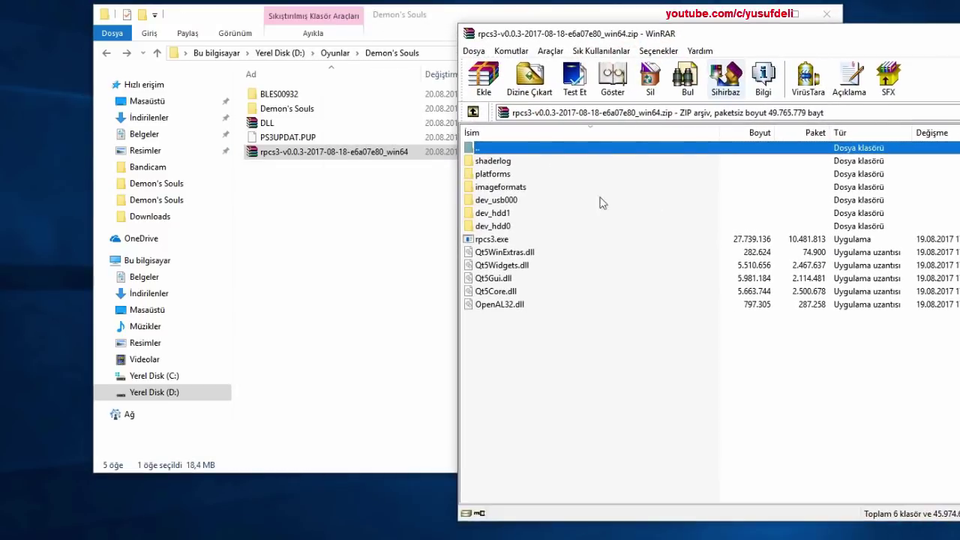
drag(523, 324, 304, 111)
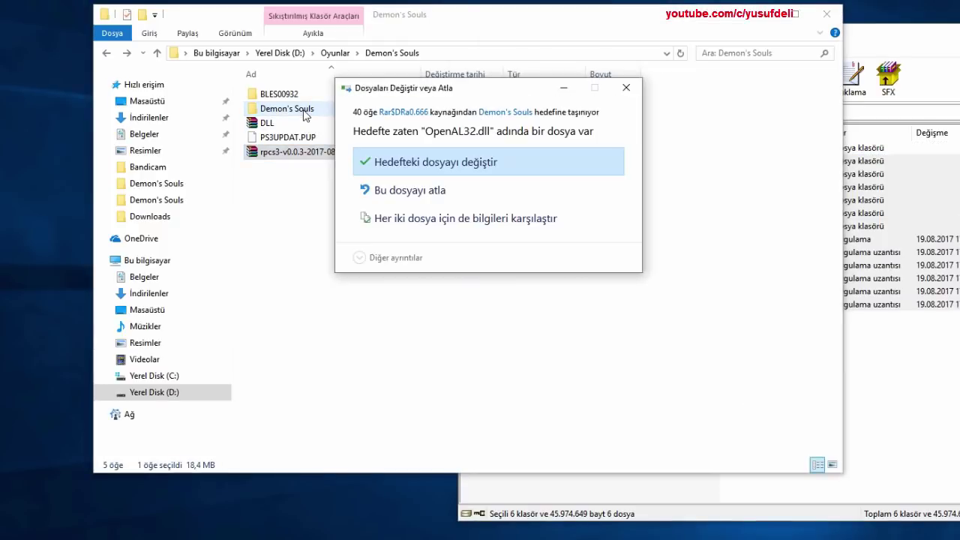
click(445, 163)
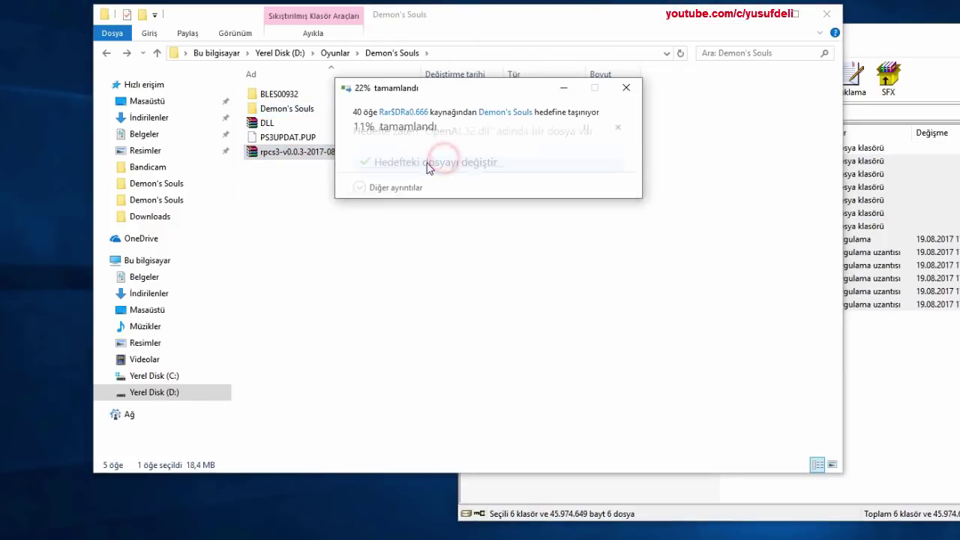
click(814, 350)
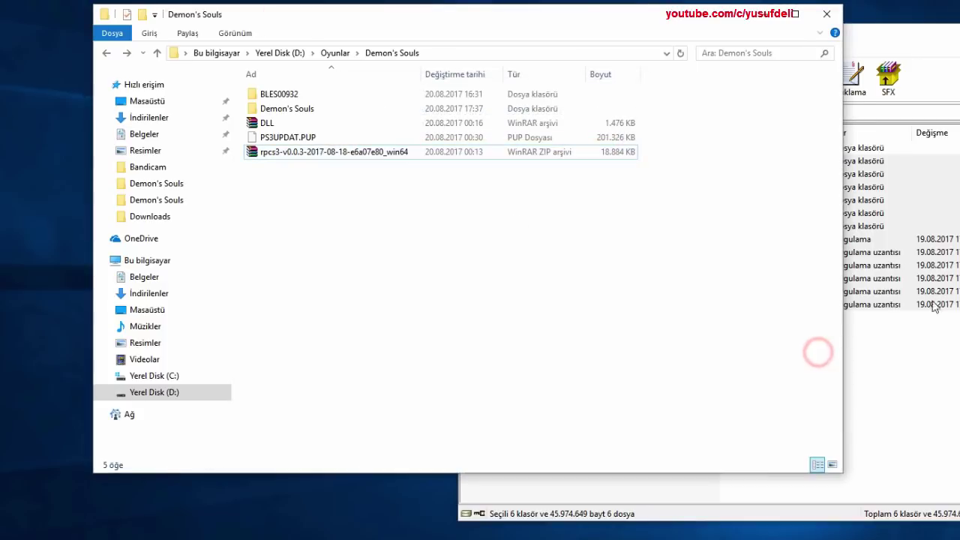
click(938, 343)
drag(675, 26, 366, 51)
click(907, 58)
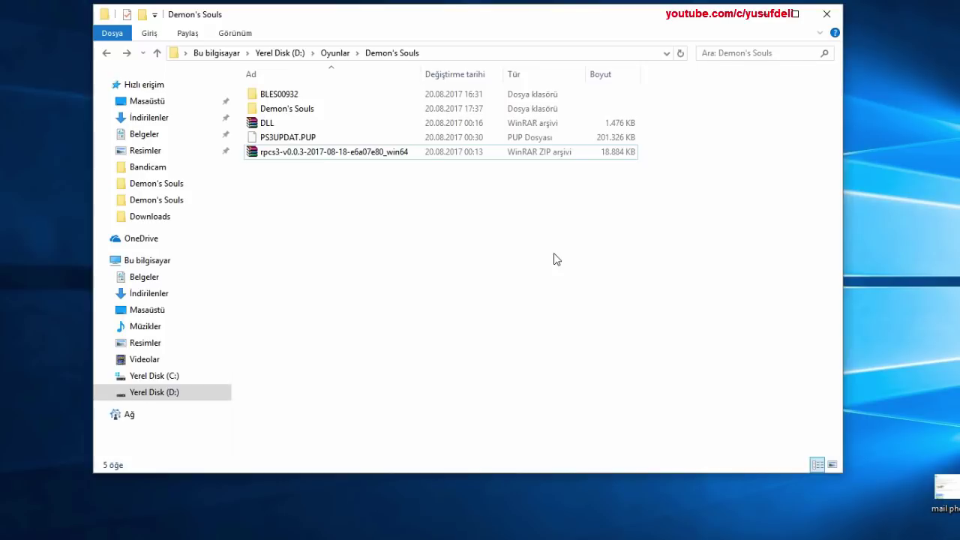
- Launch rpcs3 from the inner Demon's Souls folder and allow it to run despite the unknown publisher
double_click(306, 116)
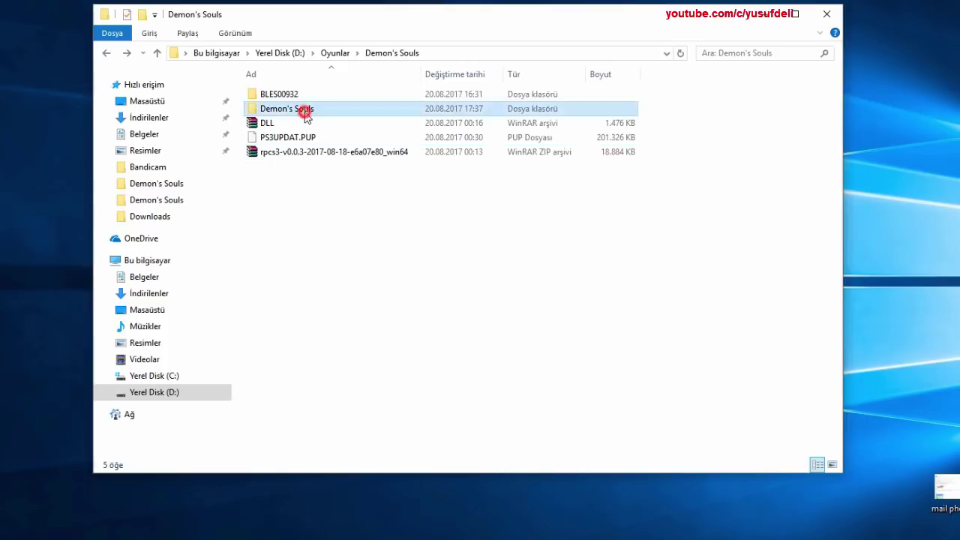
scroll(366, 360, down, 1)
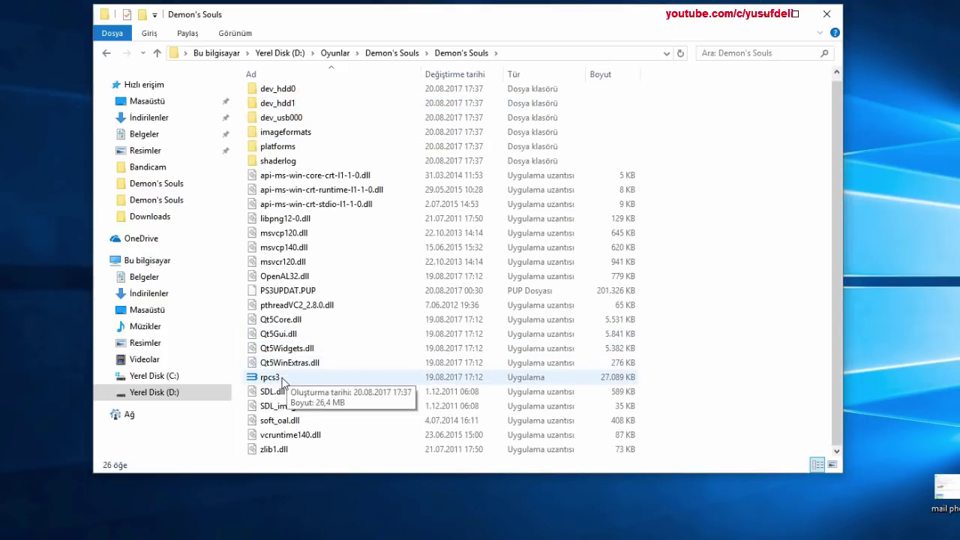
drag(372, 476, 375, 517)
double_click(315, 382)
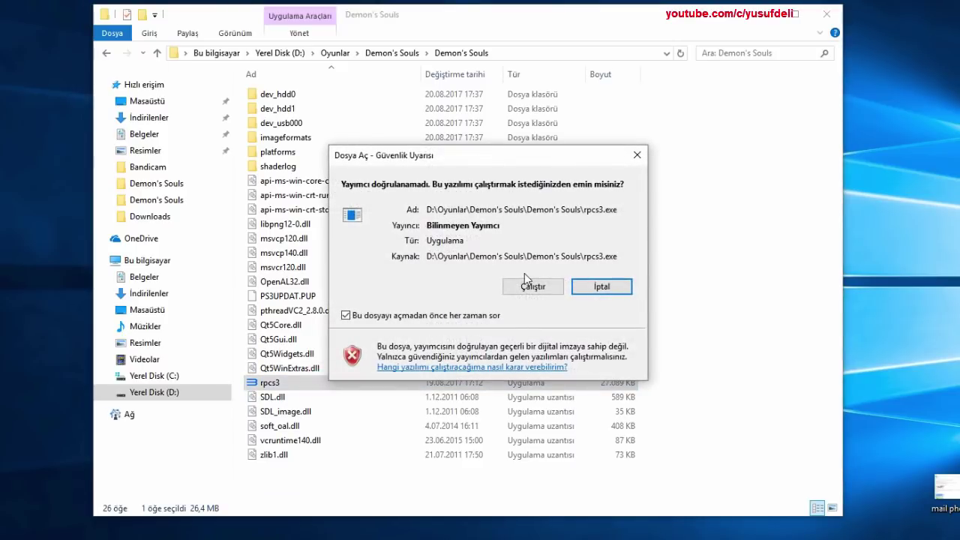
click(529, 286)
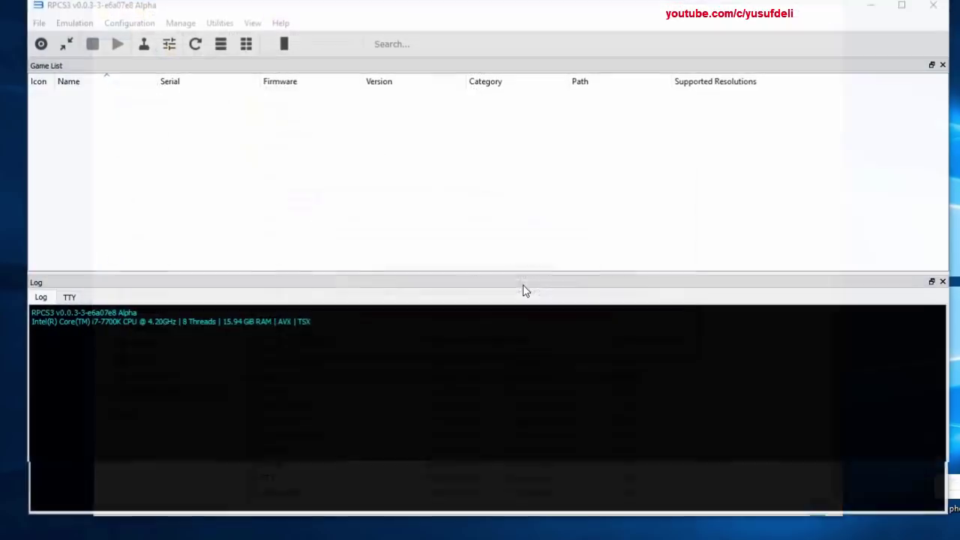
- Mark the Quickstart guide as read, disable showing the welcome message again, and continue into the emulator
click(488, 339)
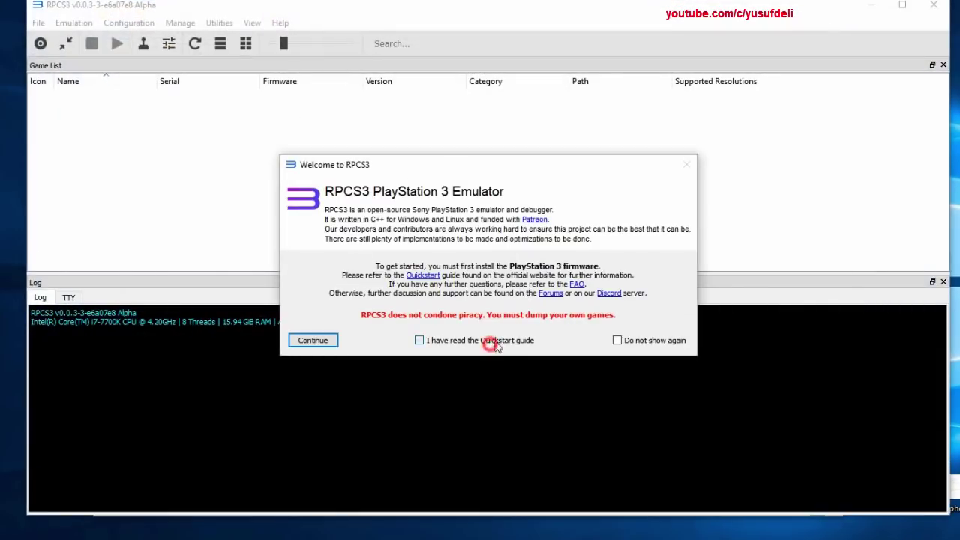
click(622, 339)
click(315, 340)
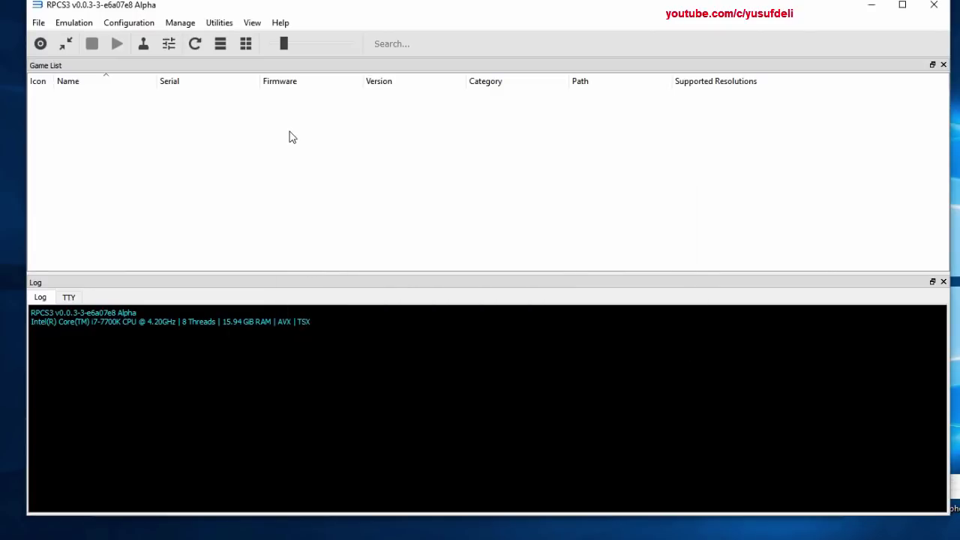
- Install the PlayStation 3 firmware from PS3UPDAT.PUP and close the emulator
click(36, 23)
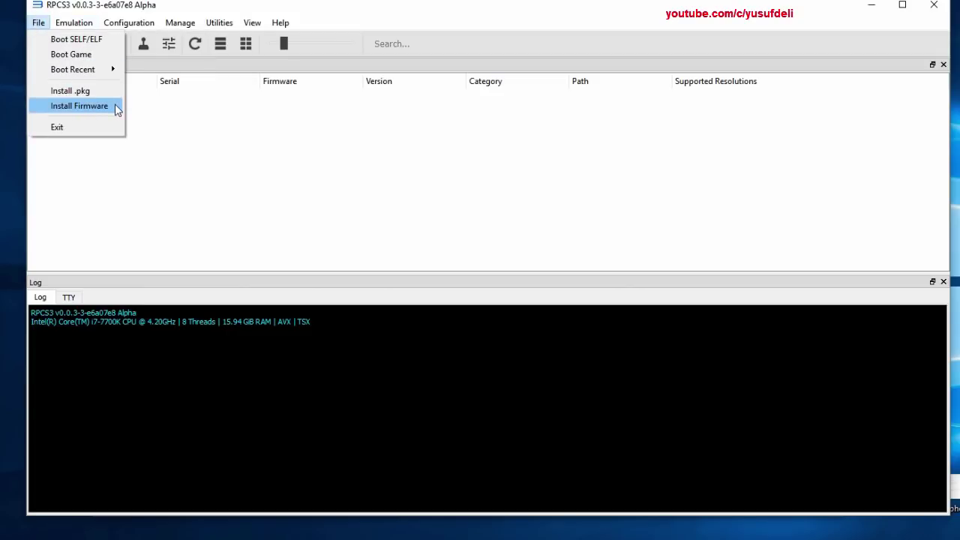
click(116, 106)
click(228, 214)
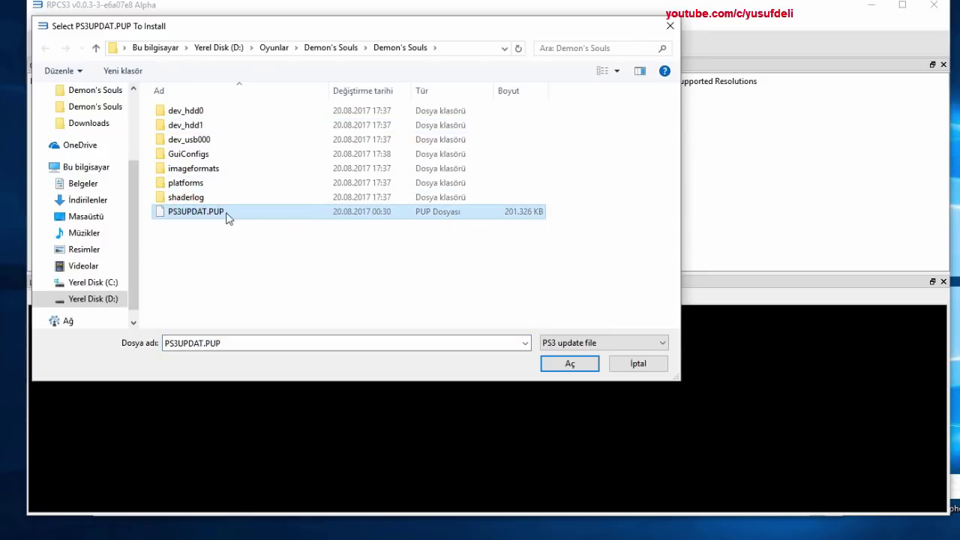
click(546, 369)
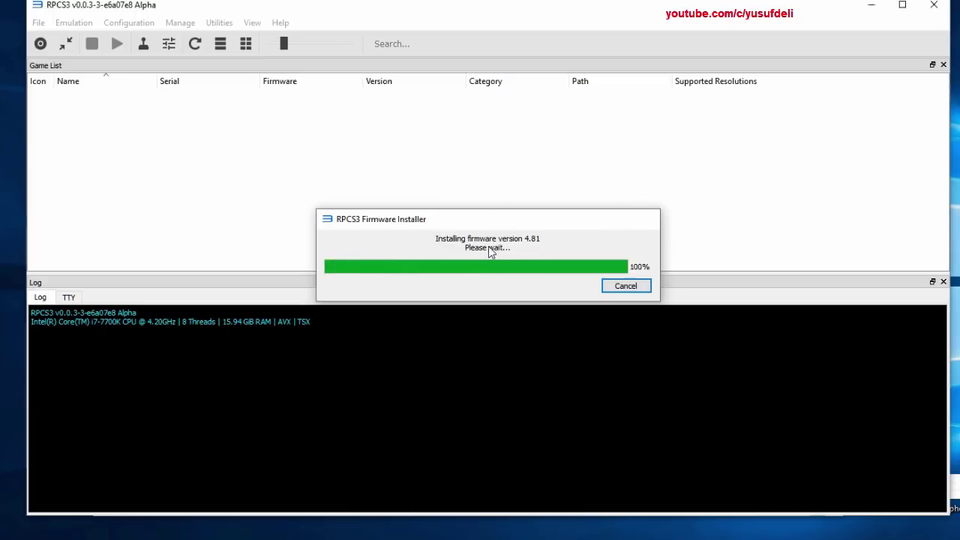
click(576, 287)
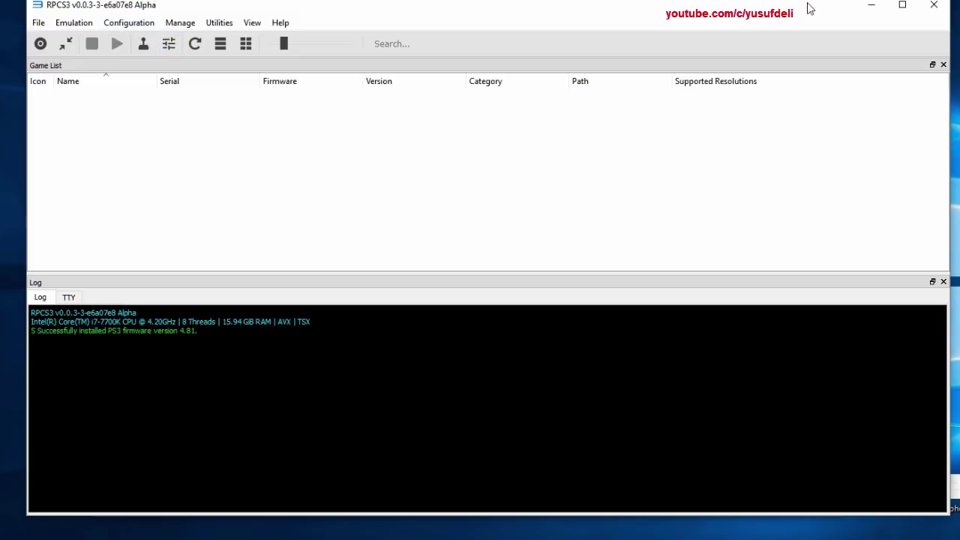
drag(809, 7, 799, 20)
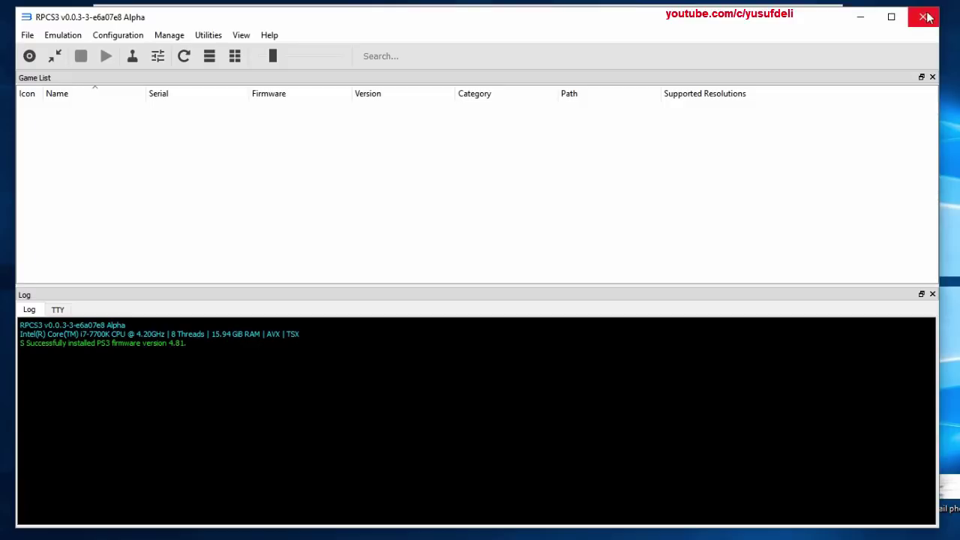
click(922, 18)
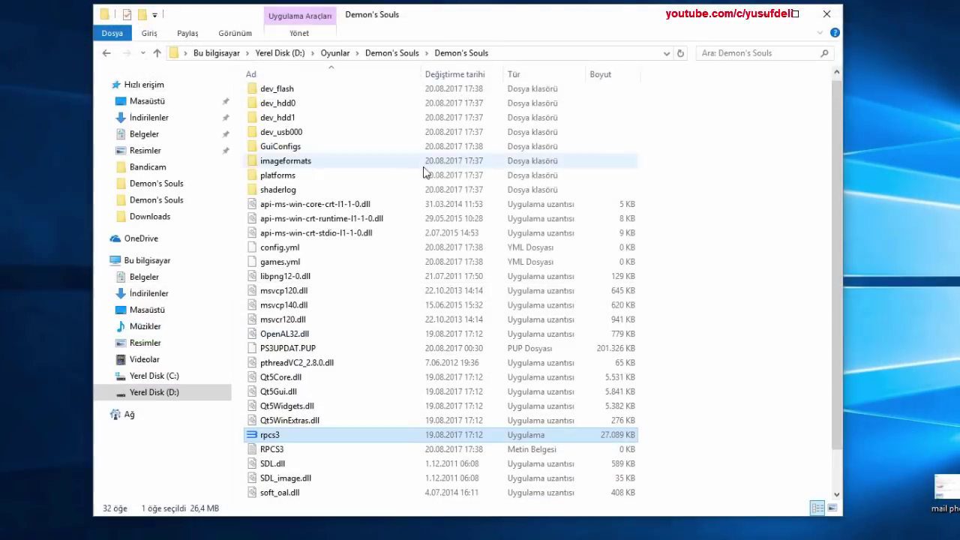
- Cut the BLES00932 game folder from the outer Demon's Souls folder
click(393, 53)
click(317, 197)
click(293, 95)
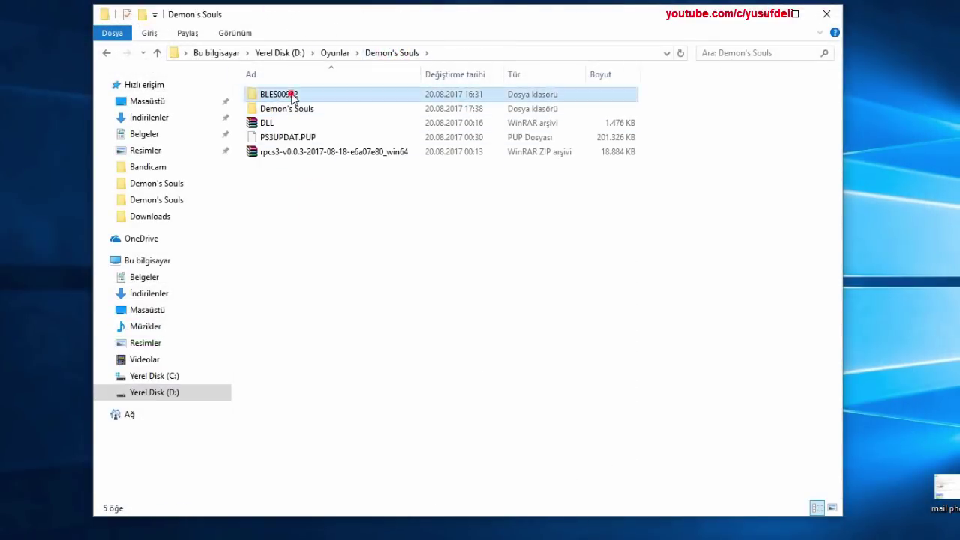
right_click(301, 96)
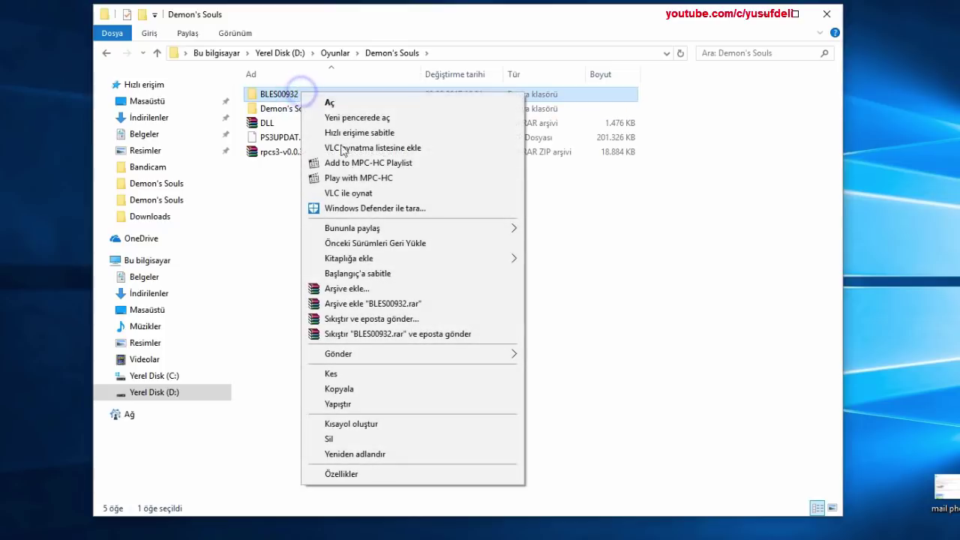
click(338, 375)
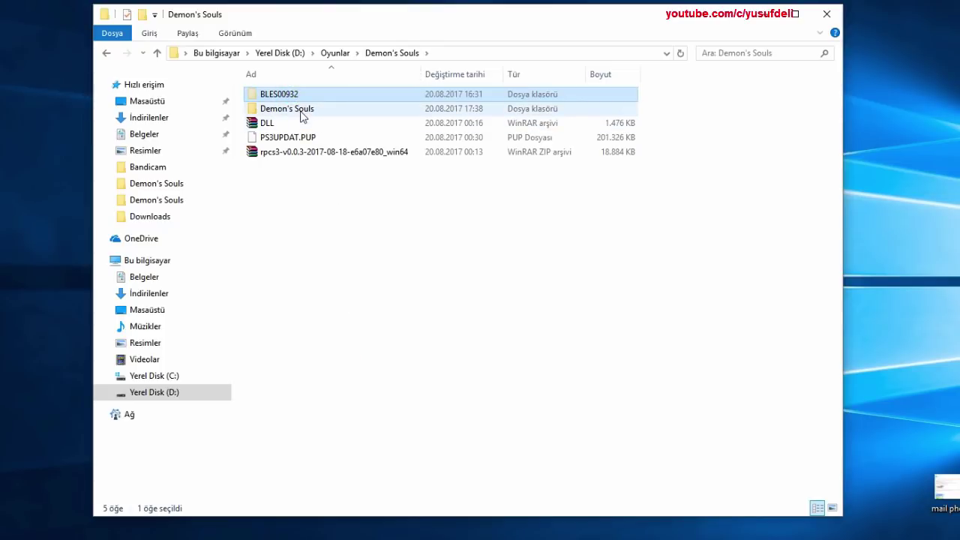
- Paste the BLES00932 folder into dev_hdd0\disc inside the inner Demon's Souls folder
double_click(300, 111)
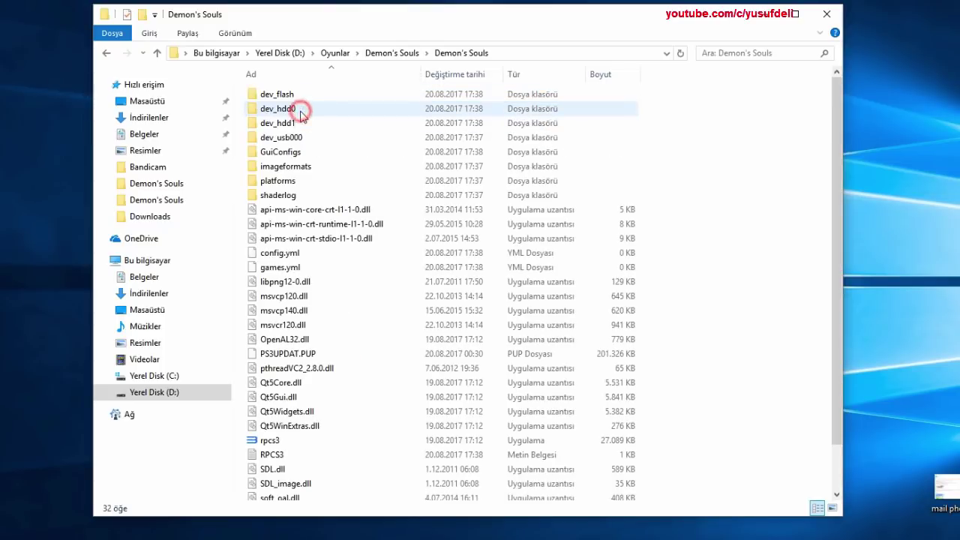
click(299, 112)
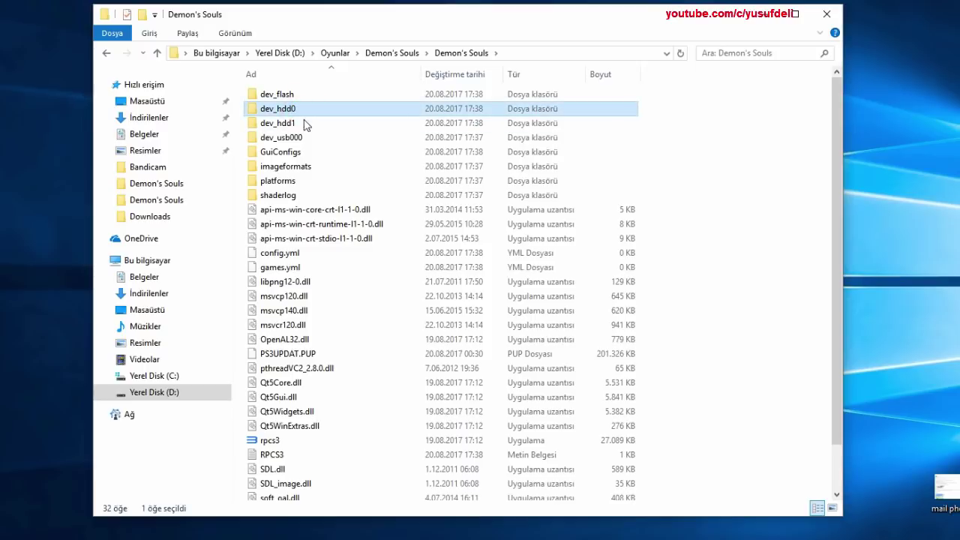
double_click(298, 111)
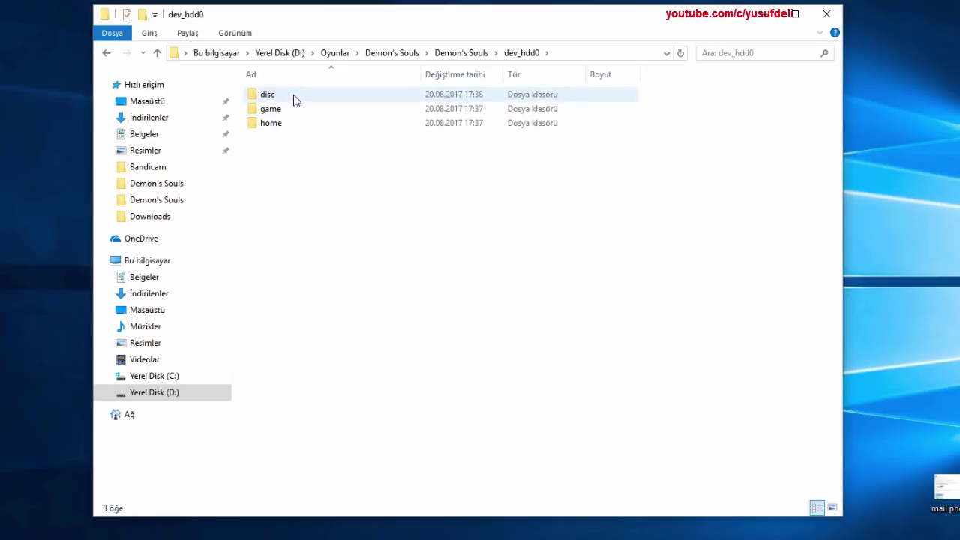
click(269, 94)
double_click(308, 94)
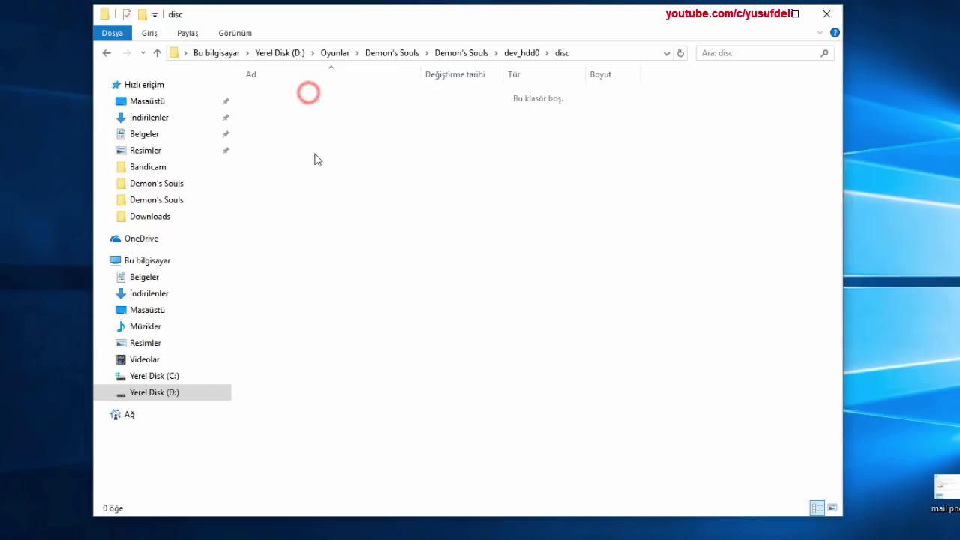
right_click(306, 168)
click(341, 262)
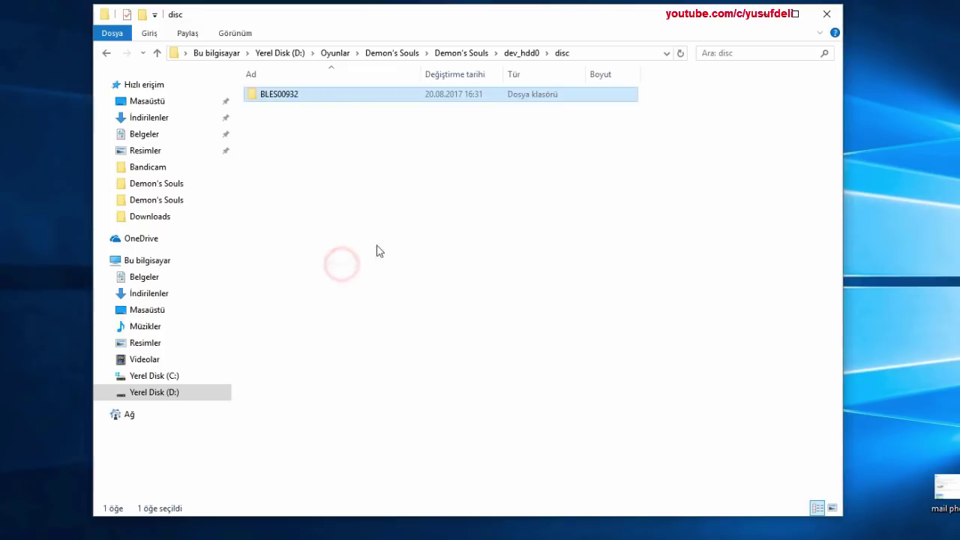
- Return to the inner Demon's Souls folder and launch rpcs3, allowing it to run
double_click(295, 97)
key(BackSpace)
key(BackSpace)
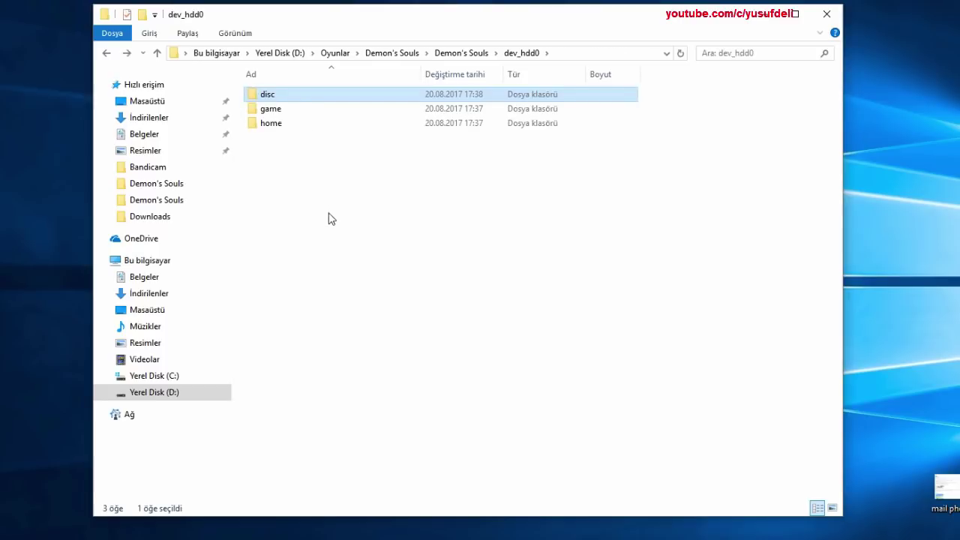
click(331, 218)
key(BackSpace)
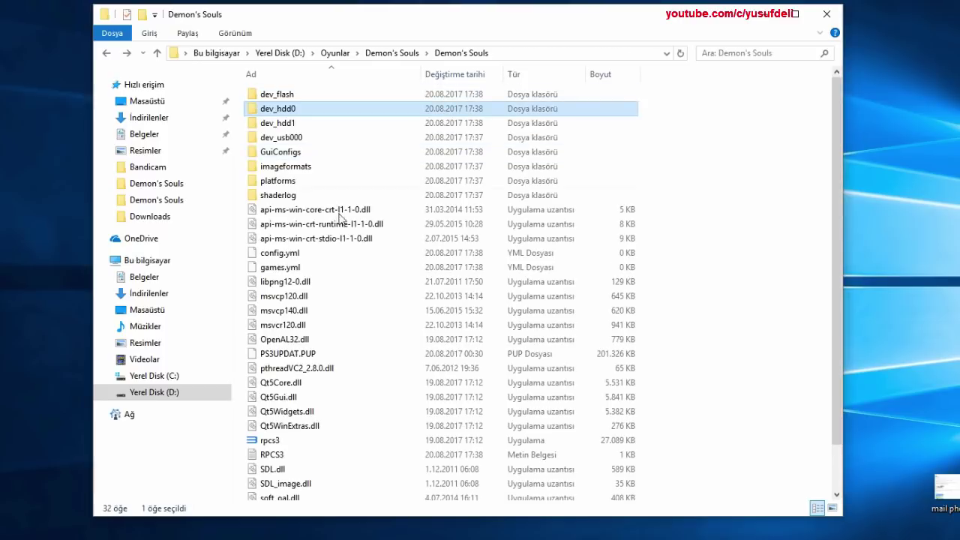
click(762, 194)
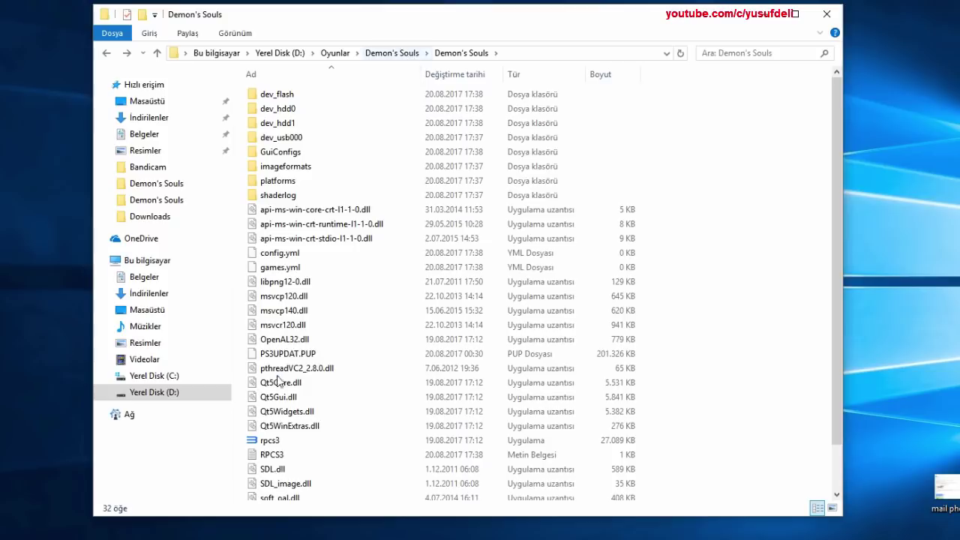
click(276, 440)
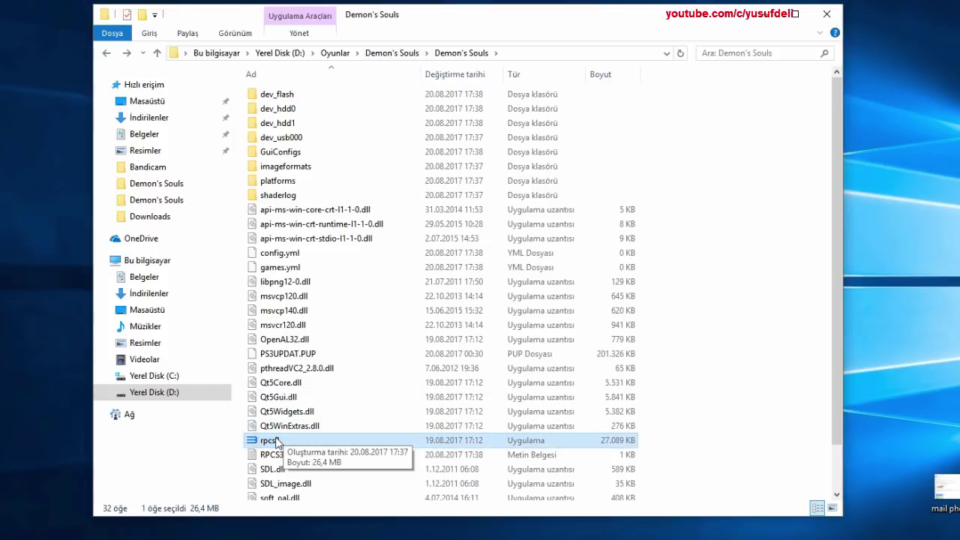
double_click(276, 440)
click(521, 288)
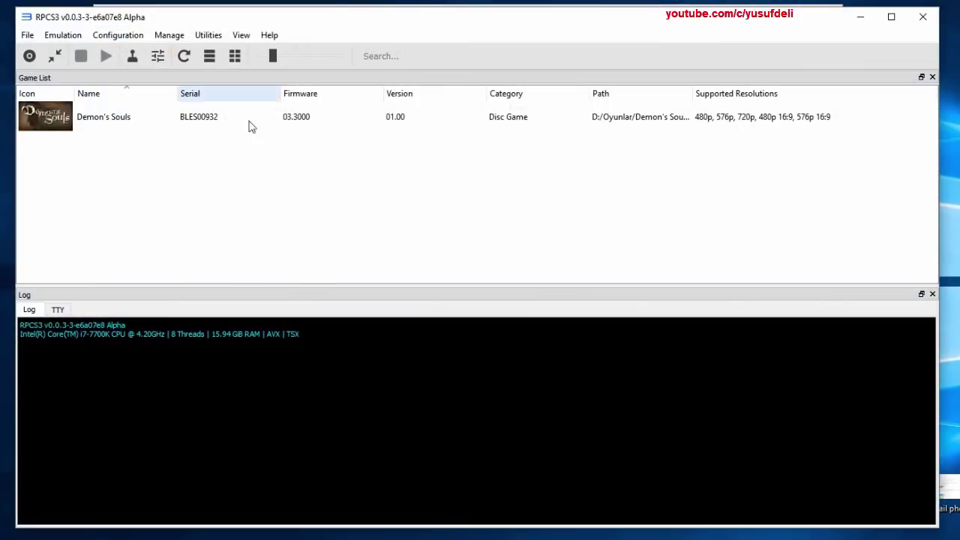
- In the CPU settings, set Preferred SPU Threads to 2, enable binding SPU threads to secondary cores and lower SPU thread priority, with required libraries loaded automatically
click(220, 121)
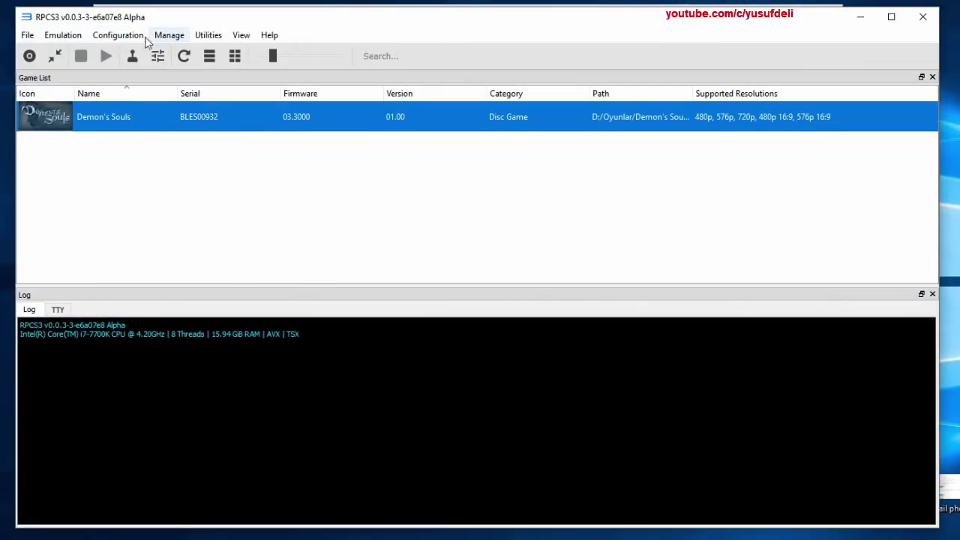
click(106, 38)
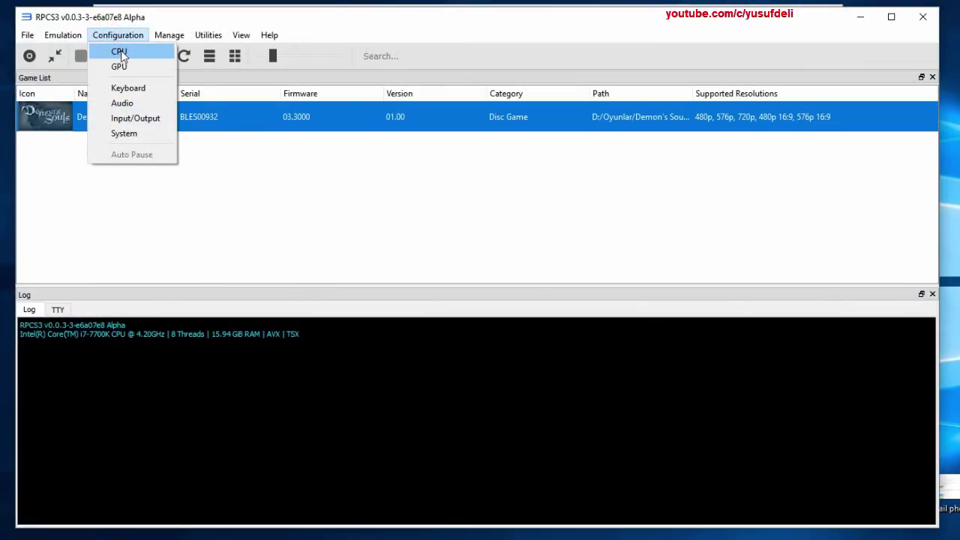
click(121, 50)
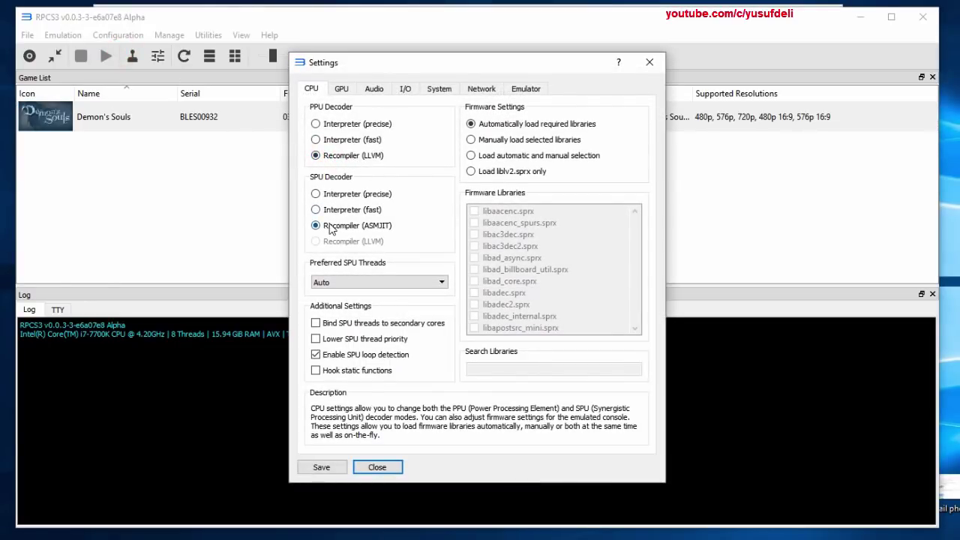
click(360, 283)
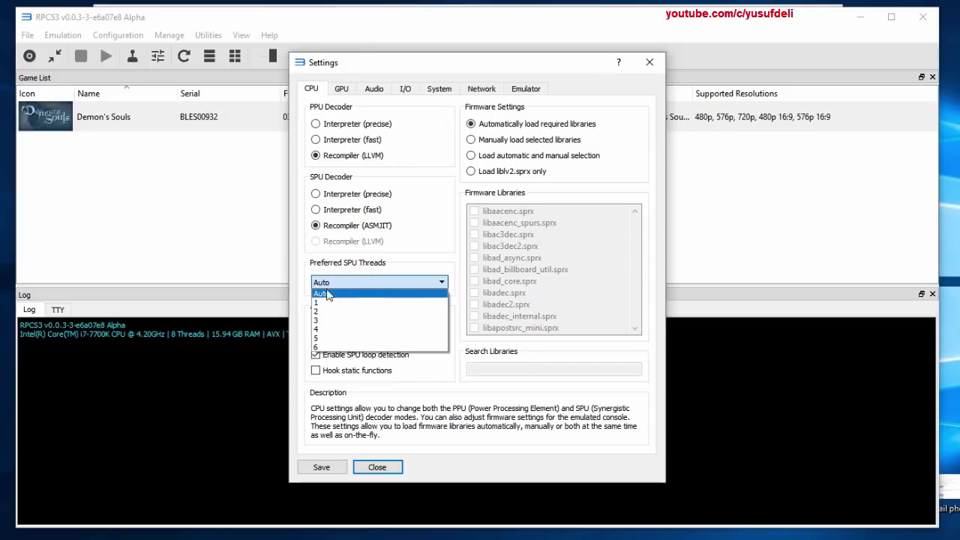
click(327, 312)
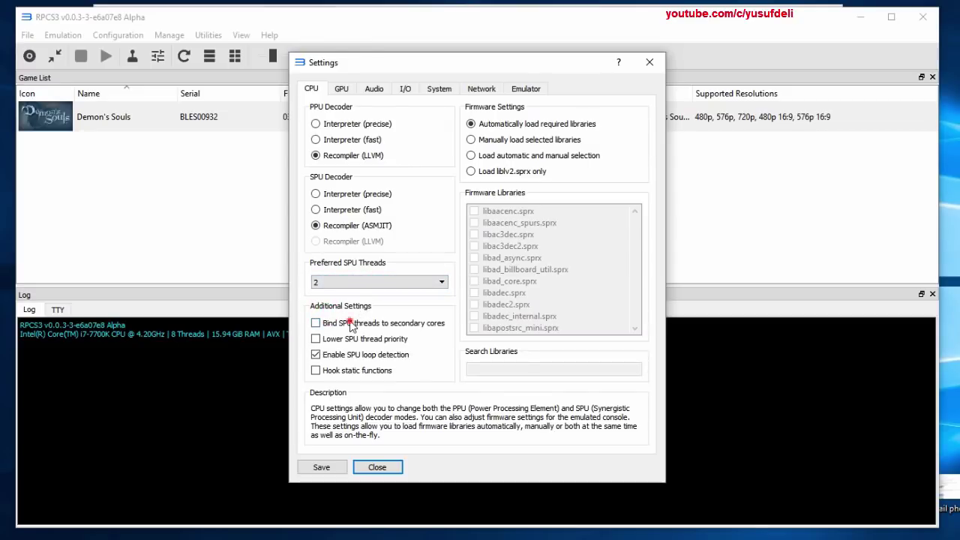
click(351, 324)
click(344, 339)
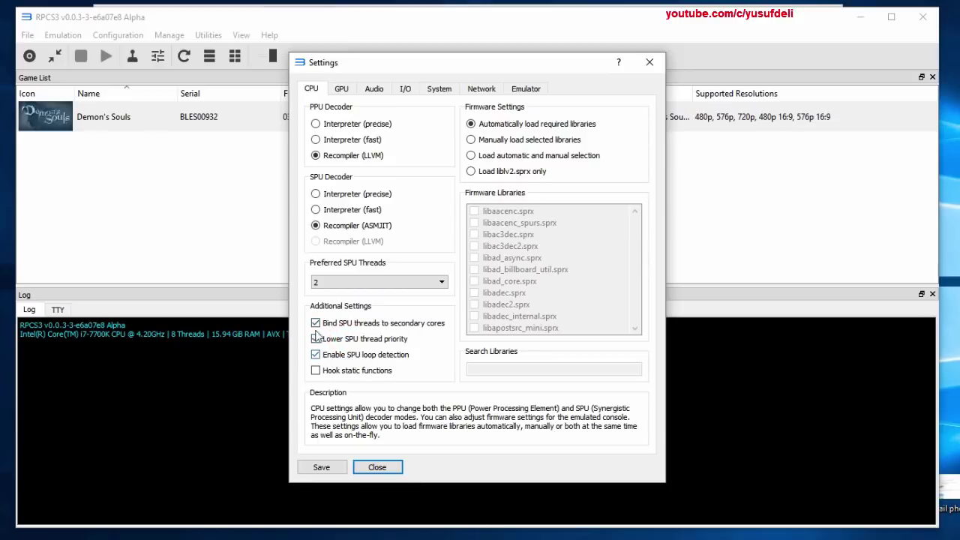
click(469, 124)
- In the GPU settings, choose the OpenGL renderer, 1280x720 resolution and Framelimit Off, and enable Write Color Buffers
click(342, 89)
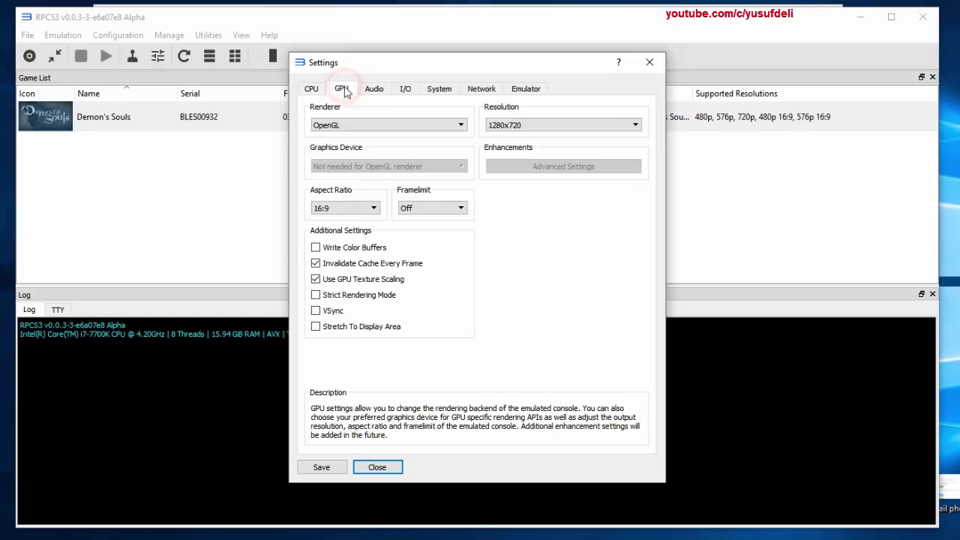
click(365, 126)
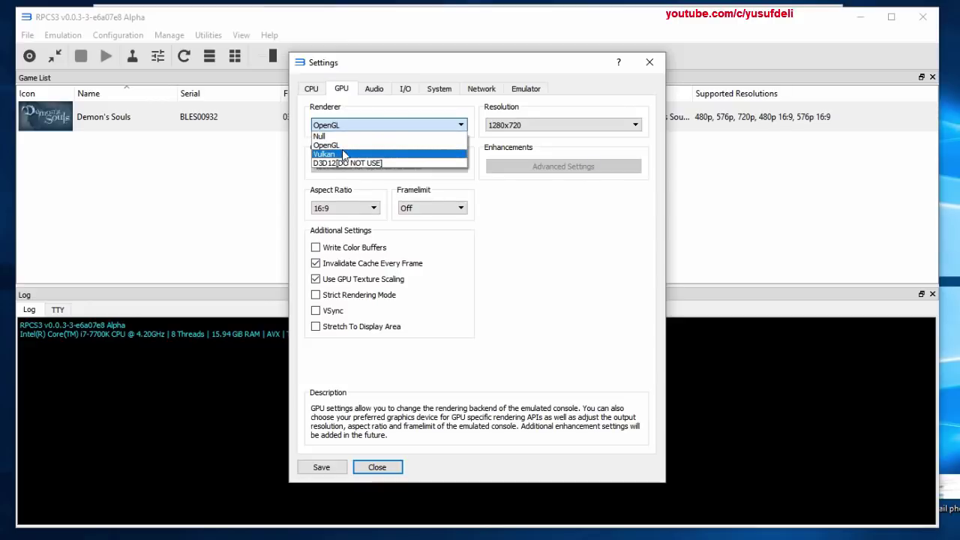
click(336, 146)
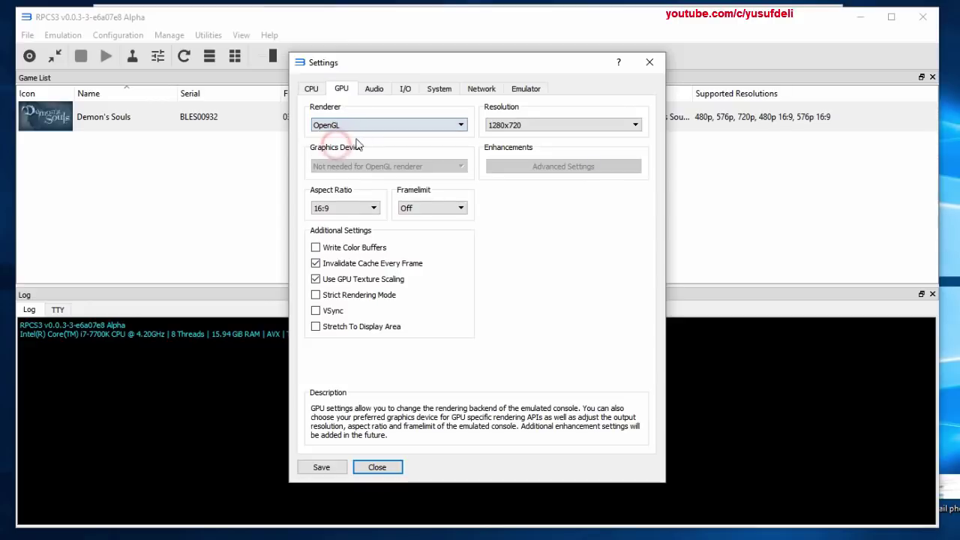
click(575, 129)
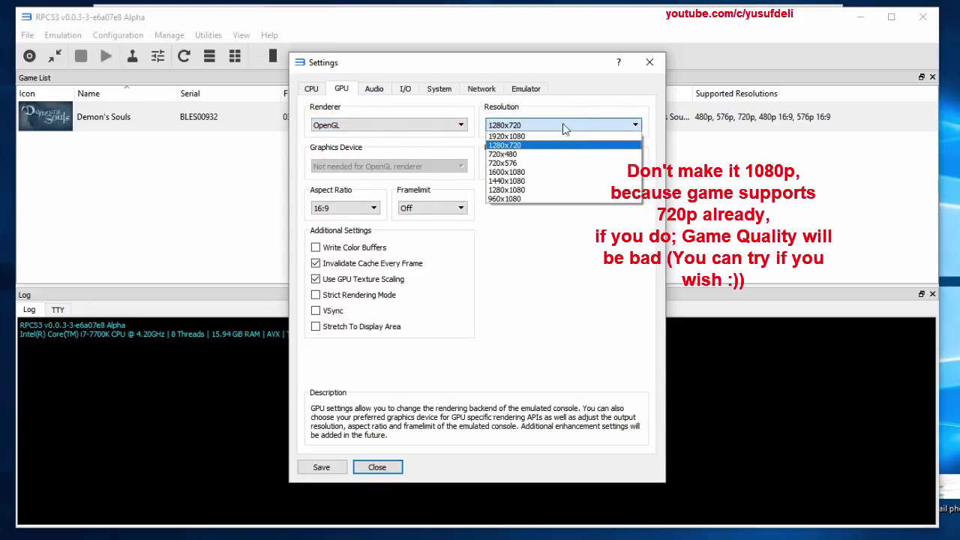
click(529, 147)
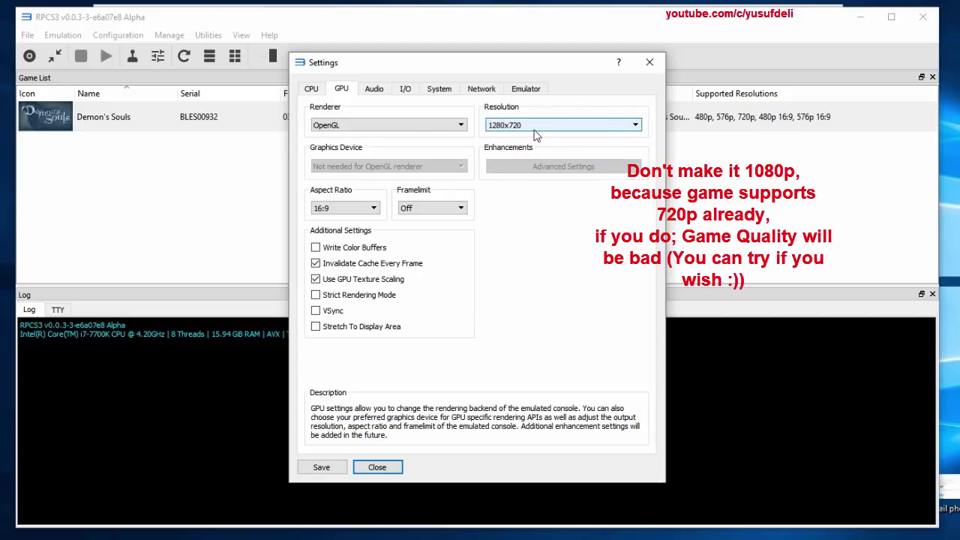
click(442, 210)
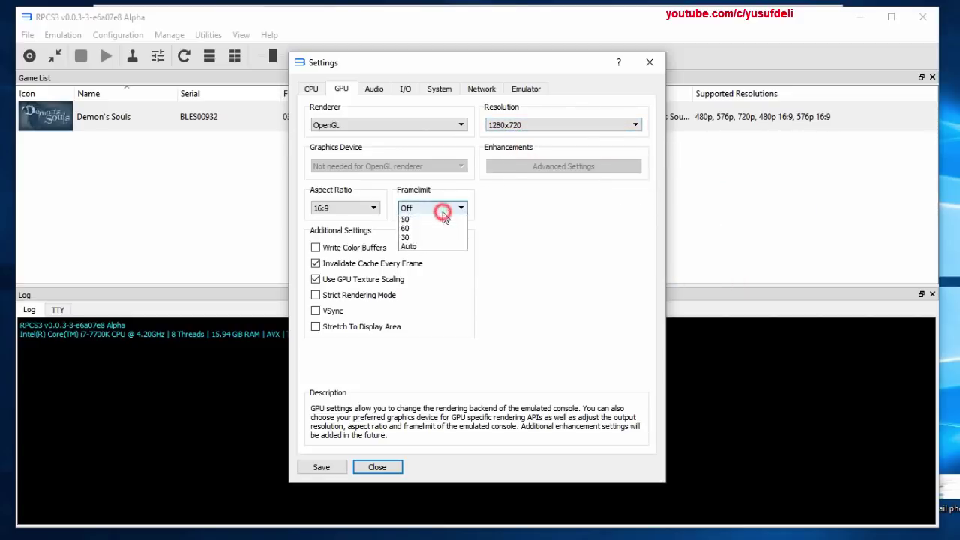
click(421, 220)
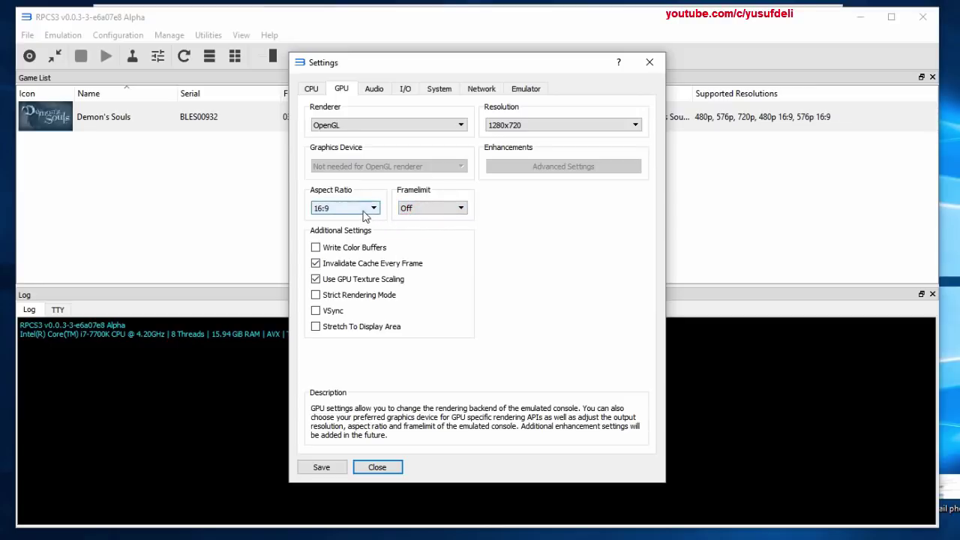
click(319, 248)
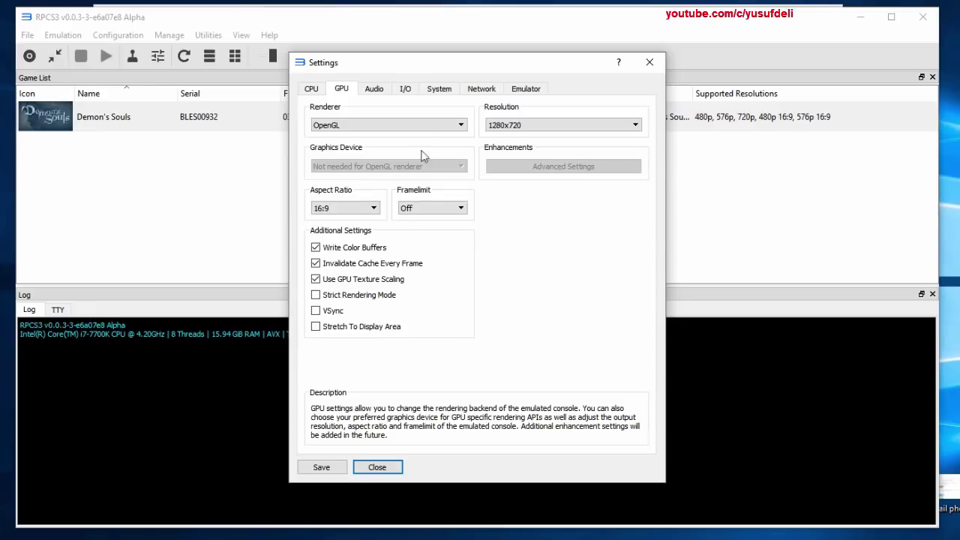
- Check the audio settings and set the Controller Handler to XInput in the I/O settings
click(375, 89)
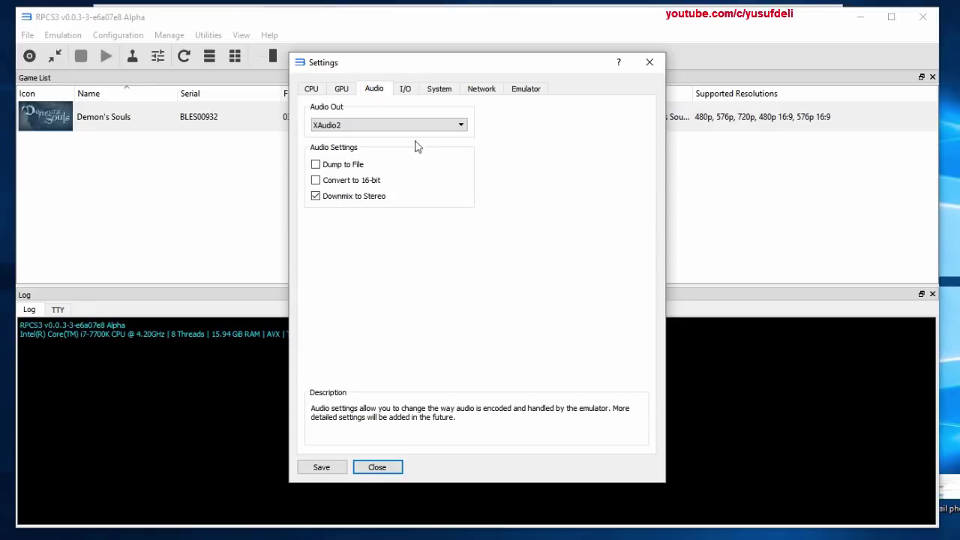
click(405, 89)
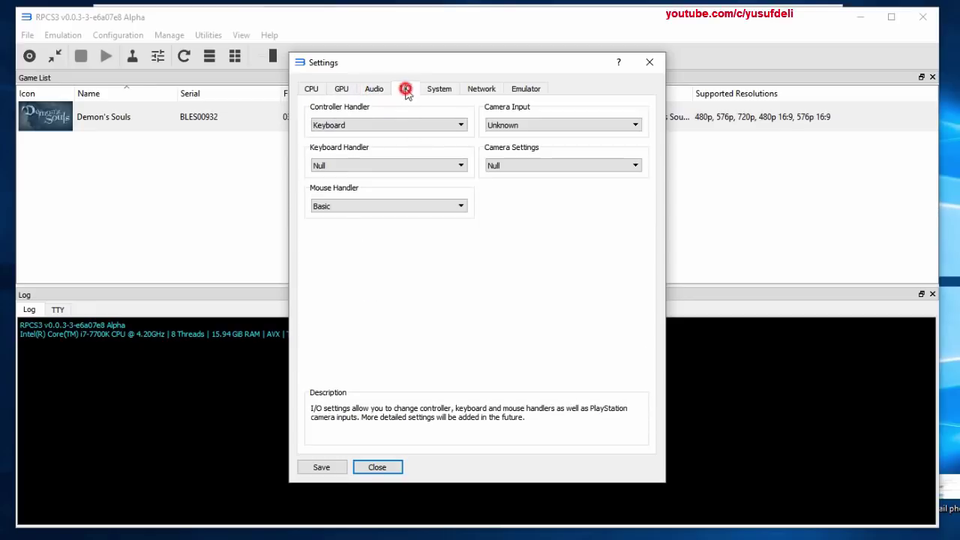
click(353, 128)
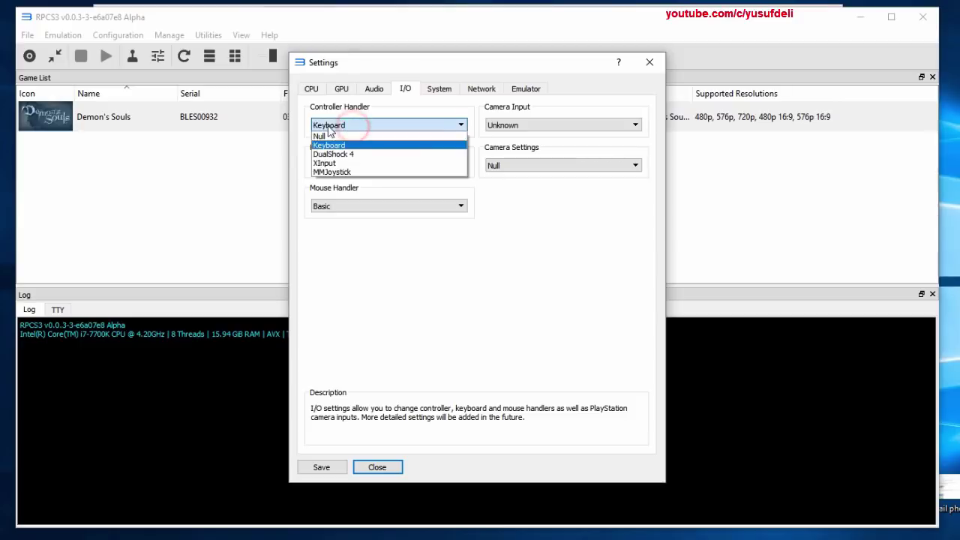
click(335, 163)
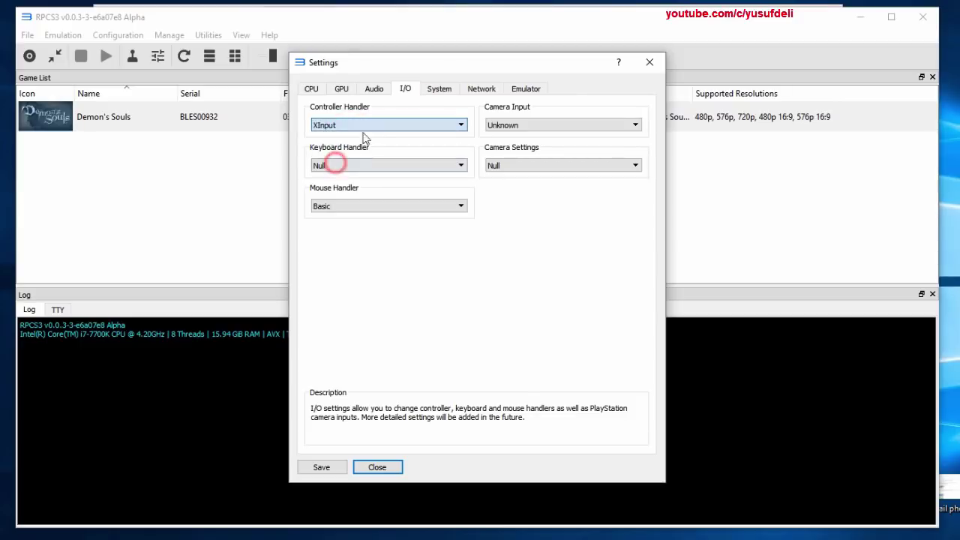
- Set the Console Language to English (US), review the network and emulator settings, and save the configuration
click(440, 89)
click(419, 125)
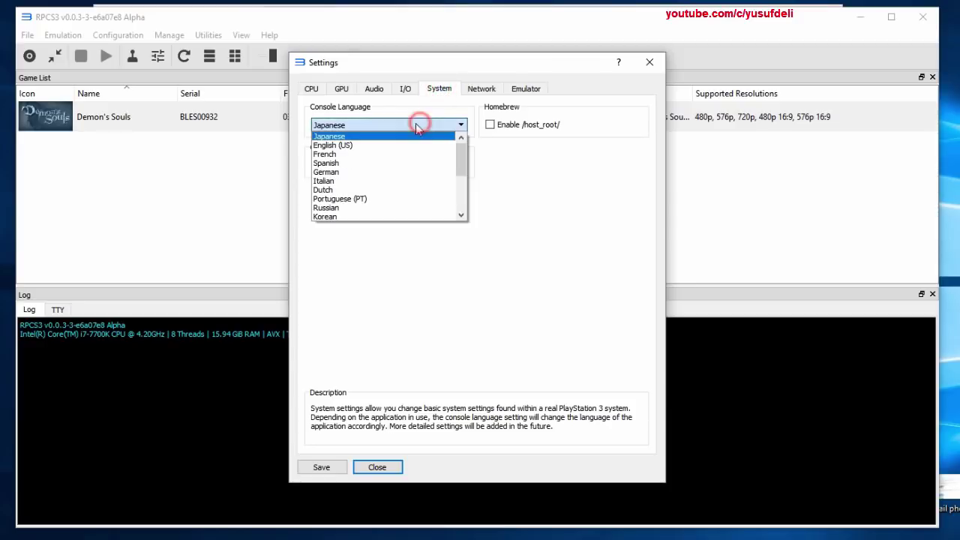
click(345, 146)
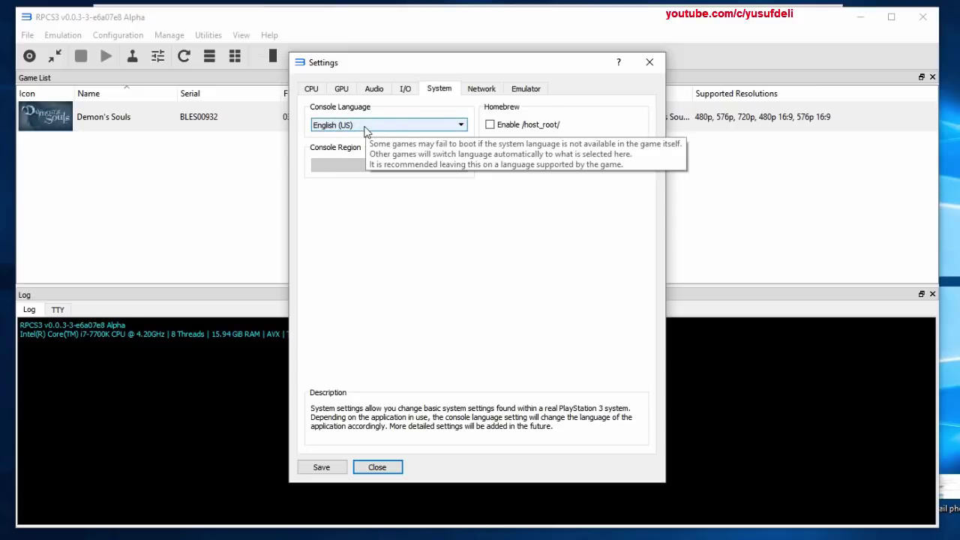
click(486, 88)
click(526, 90)
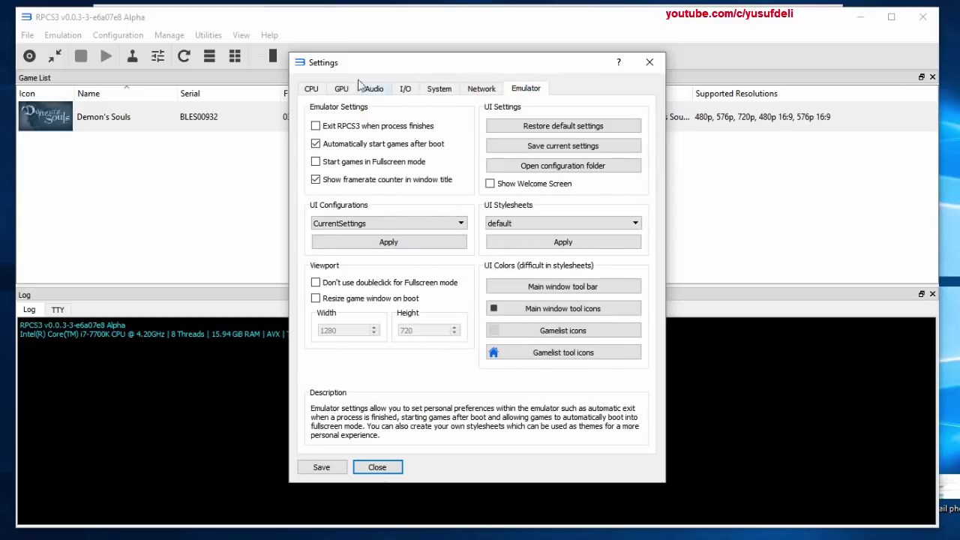
click(311, 88)
click(322, 467)
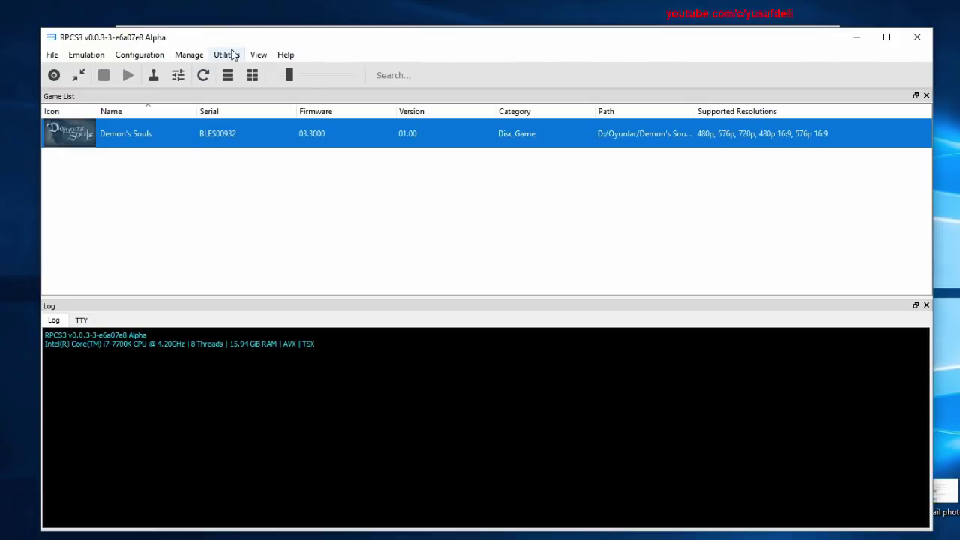
- Start SPRX decryption and browse to the dev_flash/sys/external folder inside the emulator's Demon's Souls directory
click(228, 57)
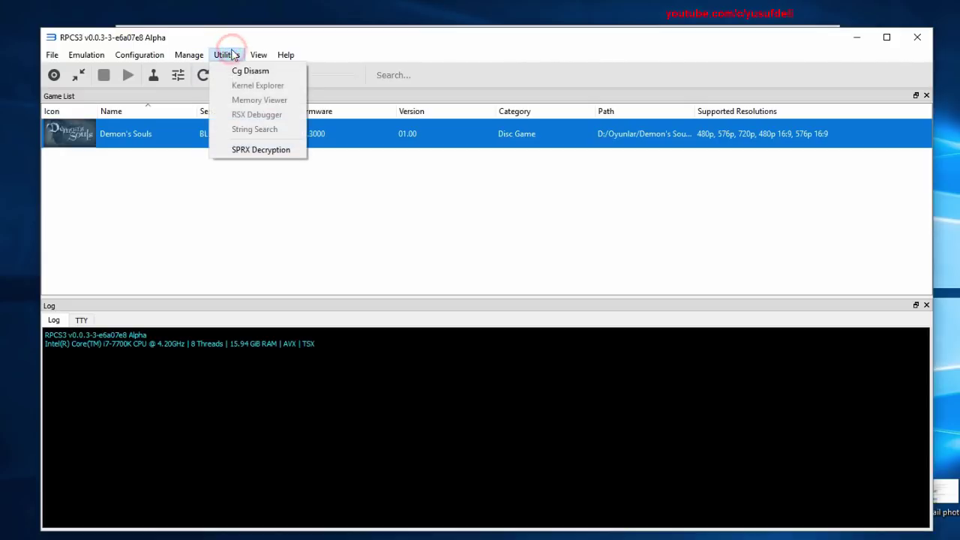
click(262, 150)
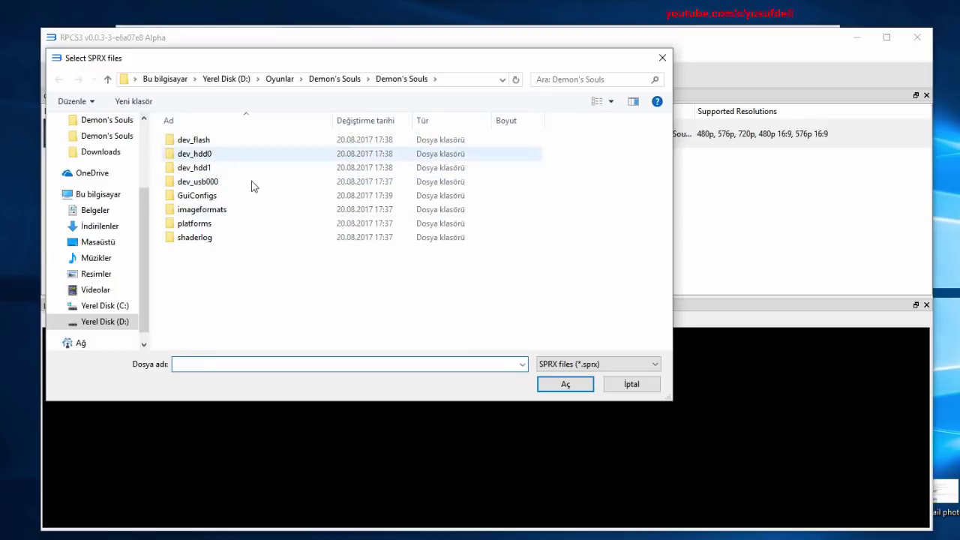
click(236, 143)
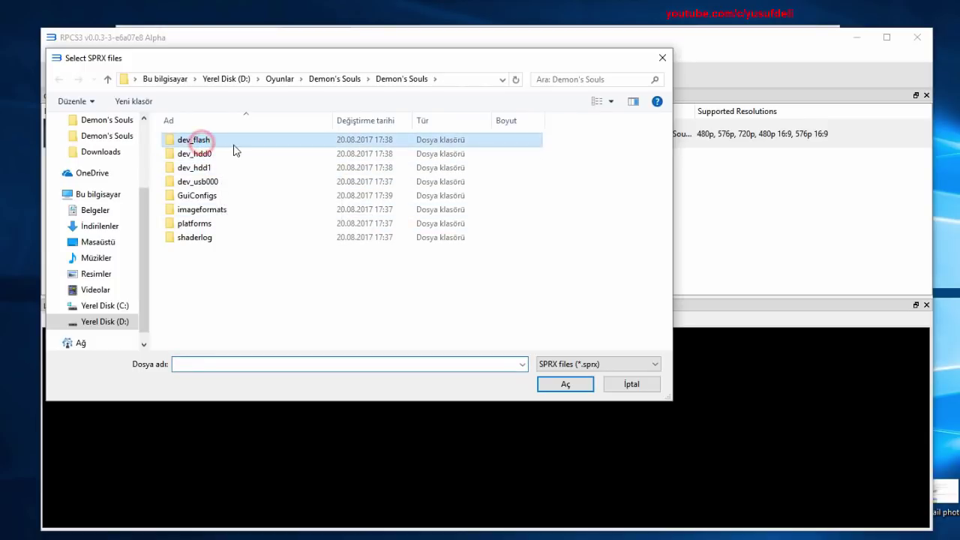
double_click(238, 143)
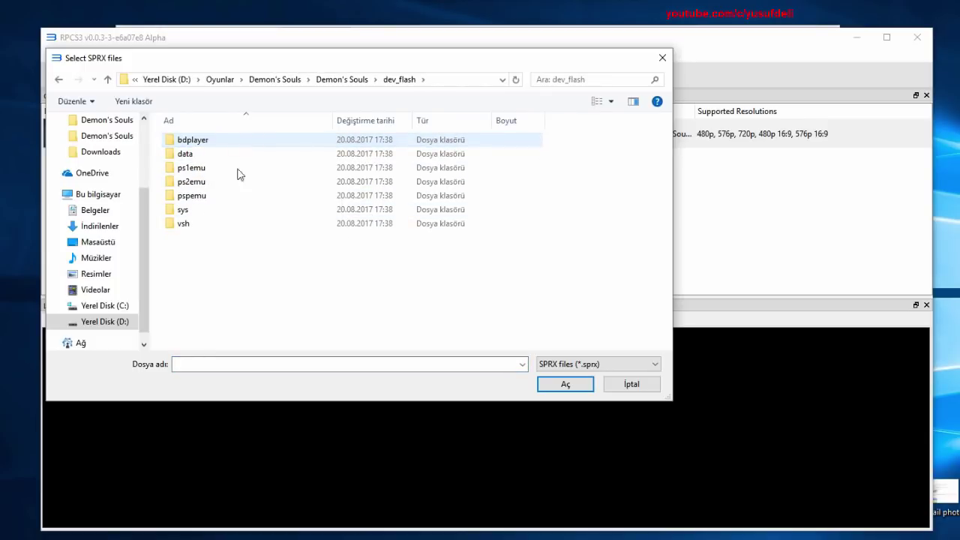
click(181, 212)
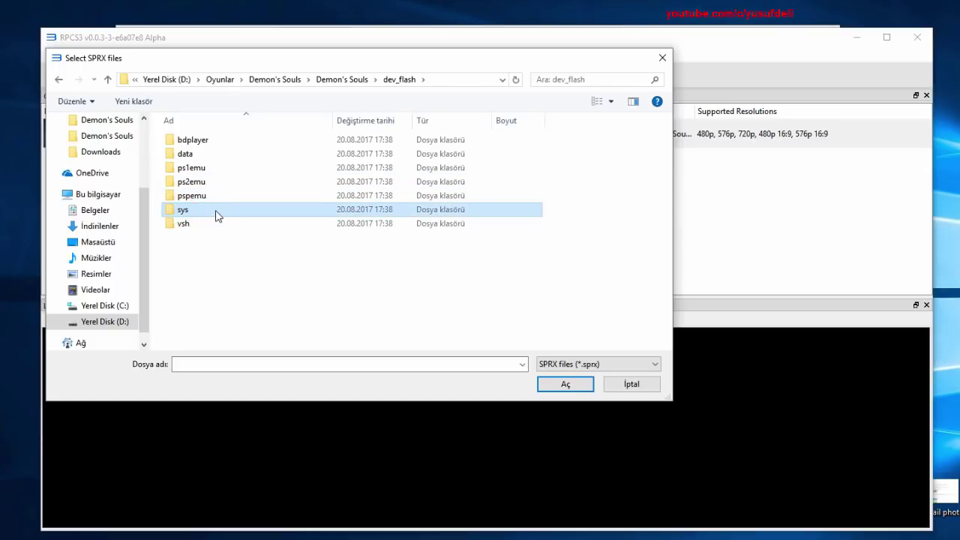
double_click(214, 213)
click(200, 143)
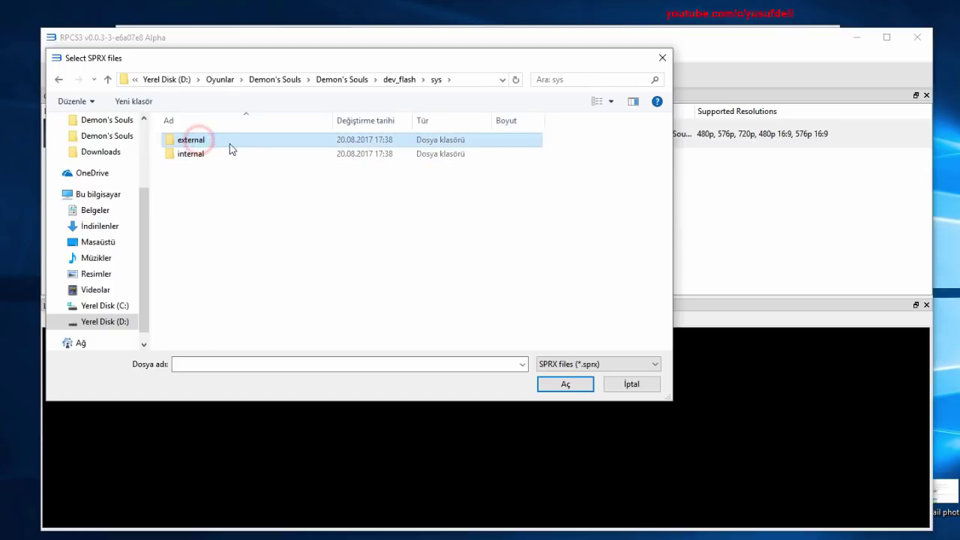
double_click(241, 144)
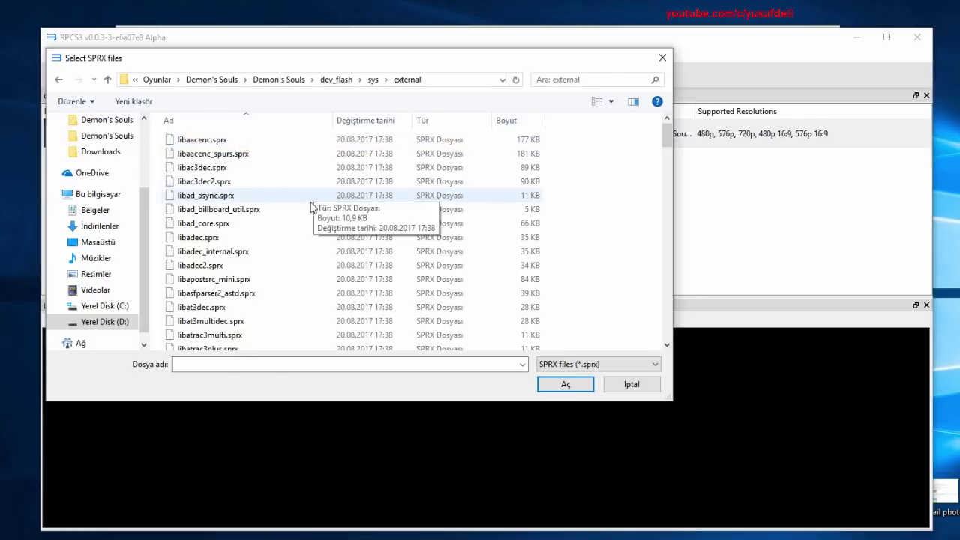
- Select all SPRX files in the external folder, decrypt them, and review the decryption log from its beginning
click(235, 167)
key(ctrl+a)
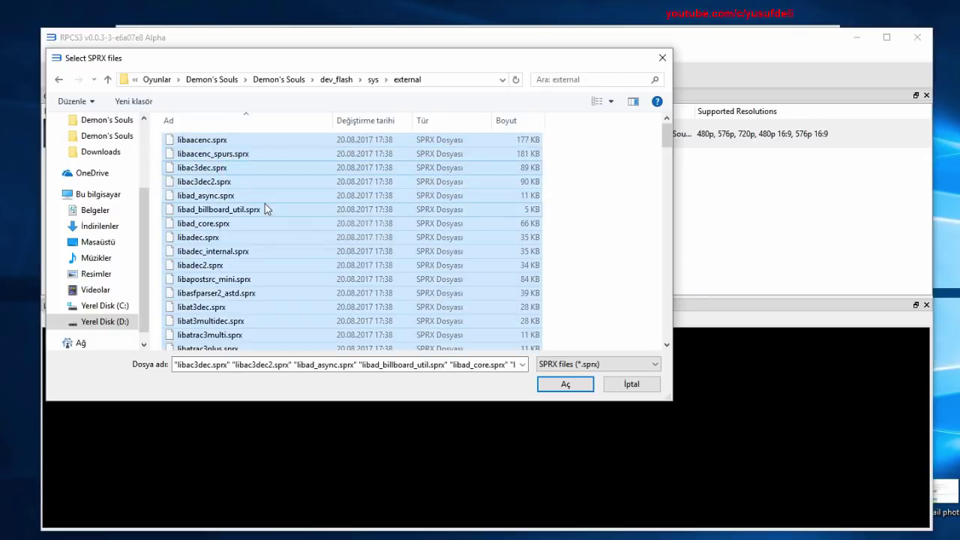
drag(665, 131, 660, 367)
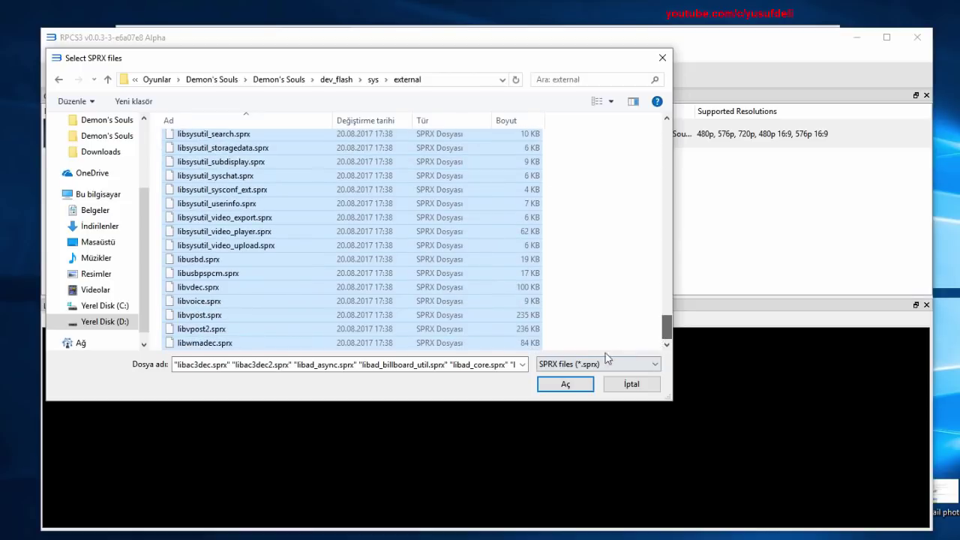
click(564, 385)
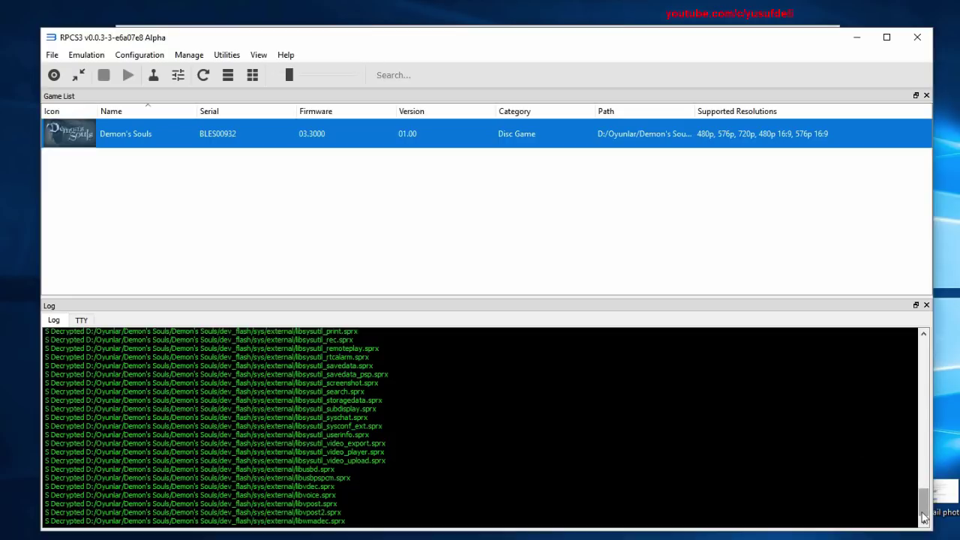
drag(924, 516, 932, 333)
- Launch Demon's Souls from the game list and reposition its game window on the screen
click(315, 134)
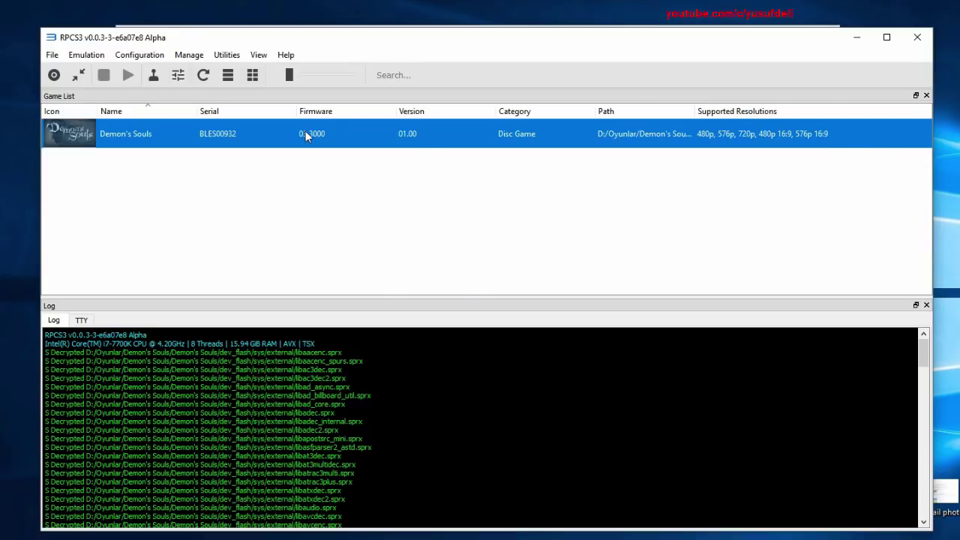
double_click(305, 132)
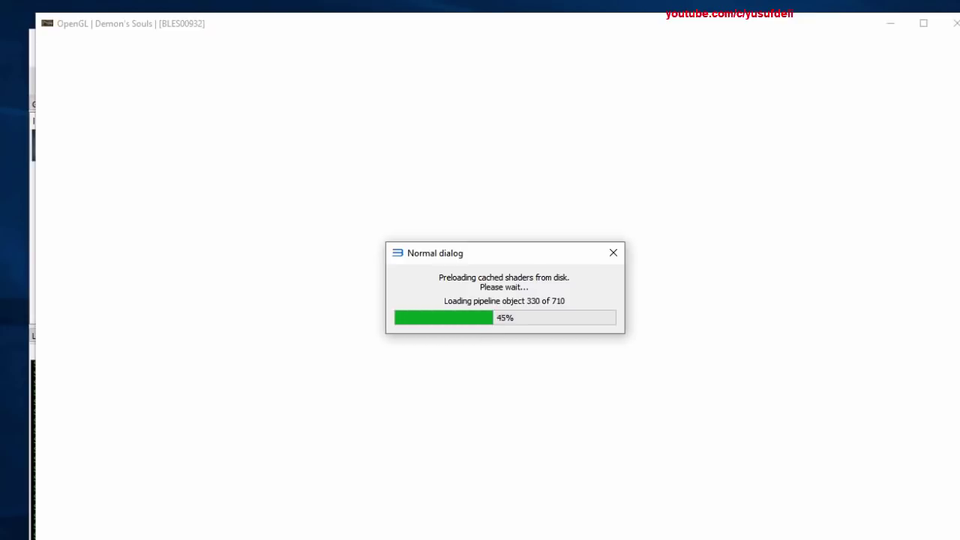
drag(602, 27, 559, 28)
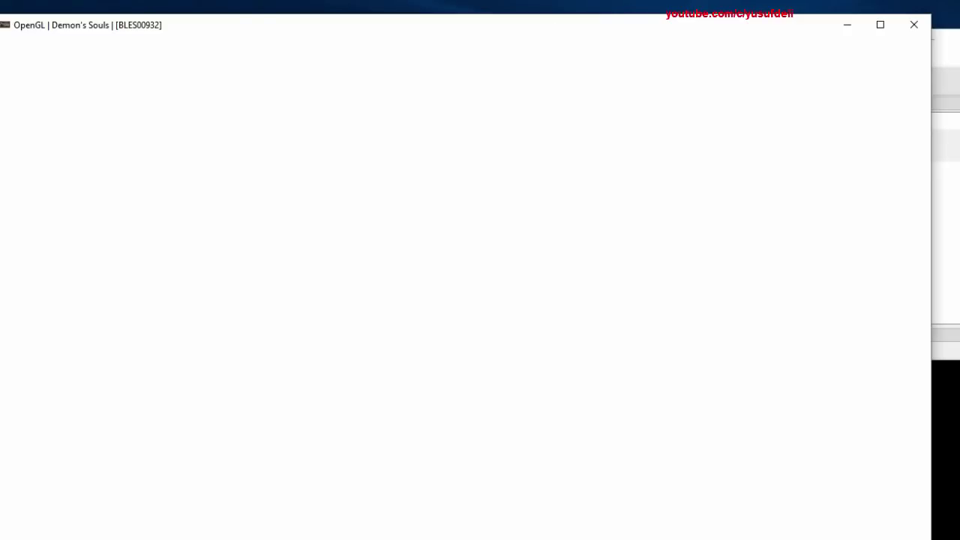